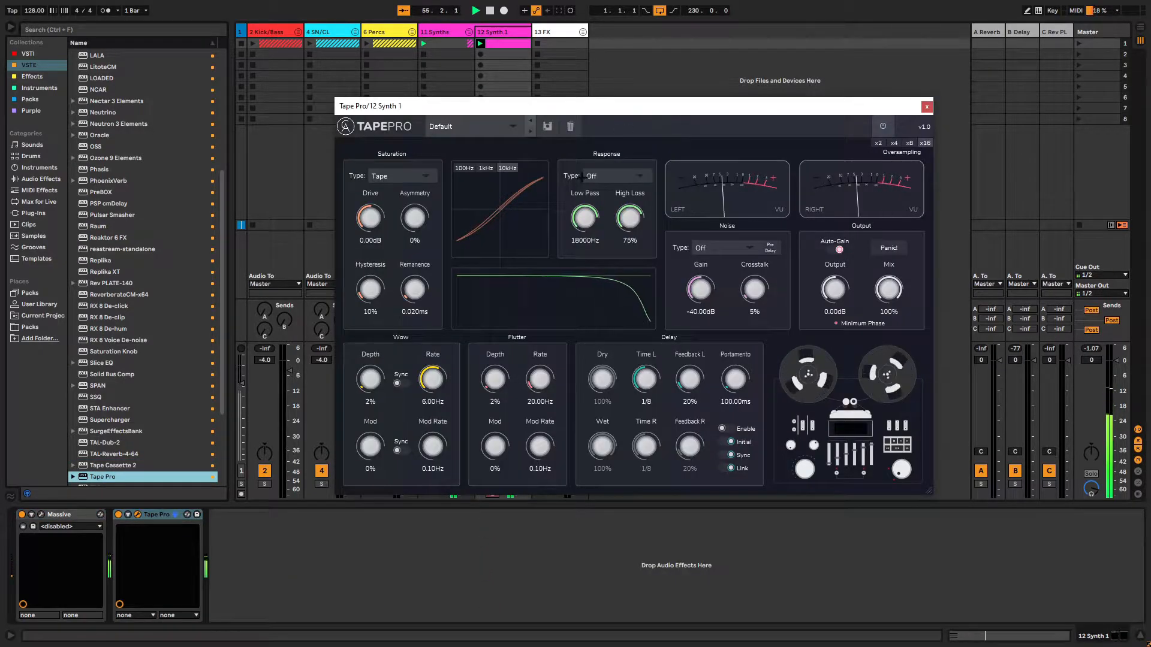
# - Raise the tape saturation Drive on the Synth 1 track to about 9 dB and switch off Auto-Gain
pyautogui.moveTo(378, 209); pyautogui.dragTo(378, 179)
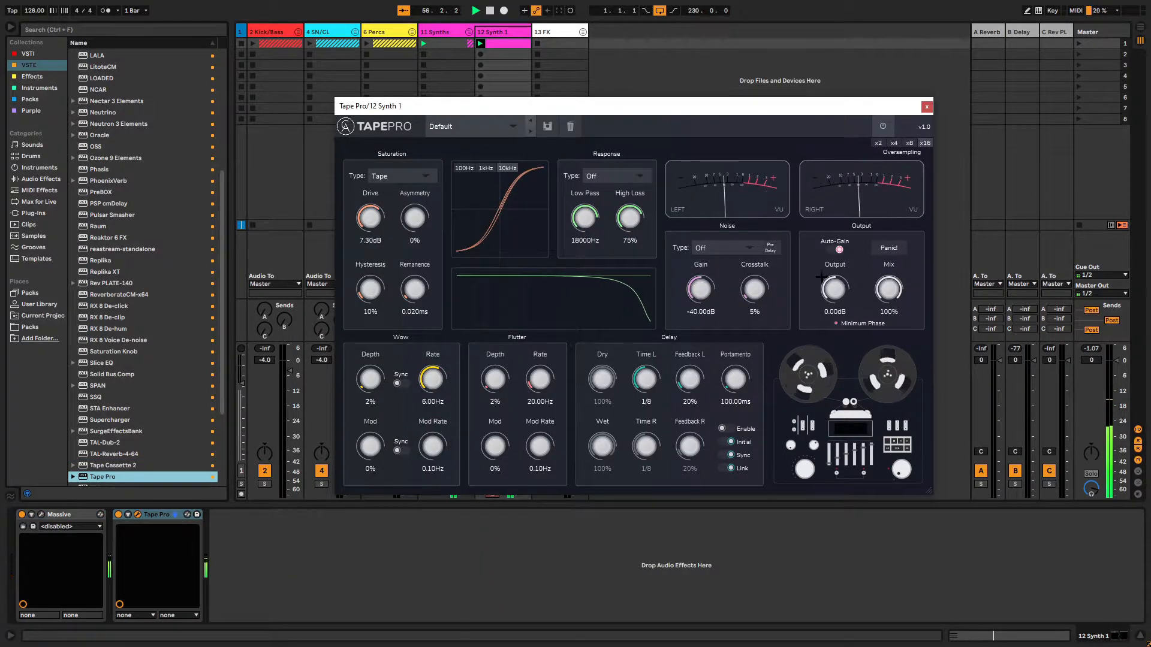
pyautogui.moveTo(370, 222); pyautogui.dragTo(370, 218)
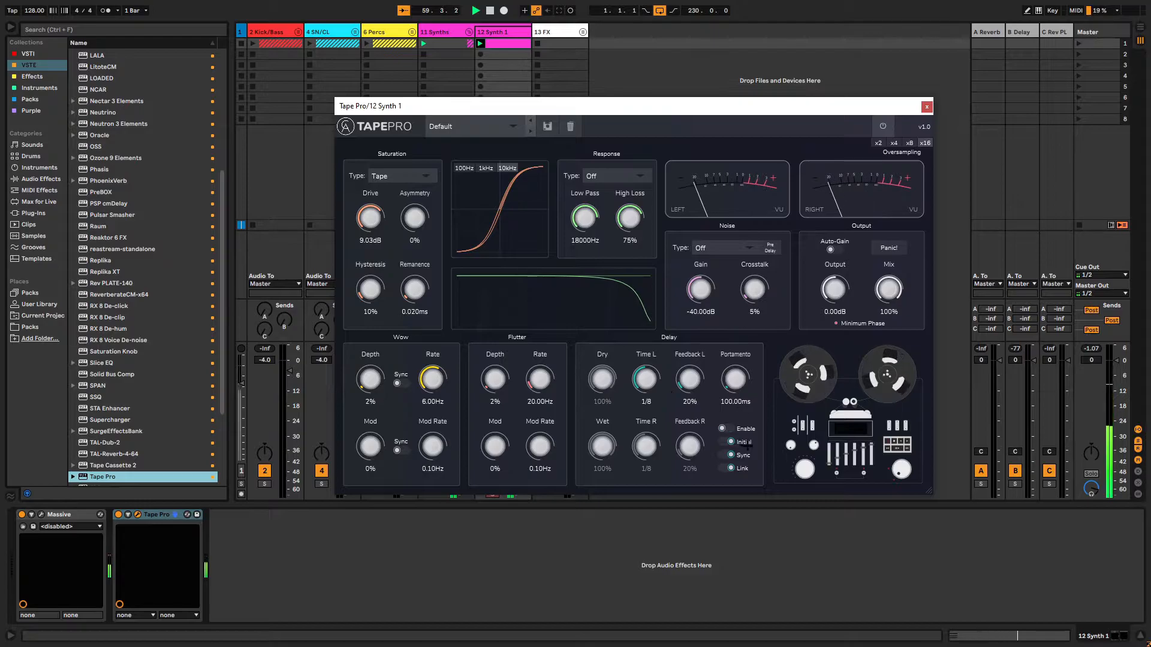
# - Enable the delay with Initial off, 1/8 D time, 74% feedback, about 1138 ms portamento and 74% wet level
pyautogui.click(726, 442)
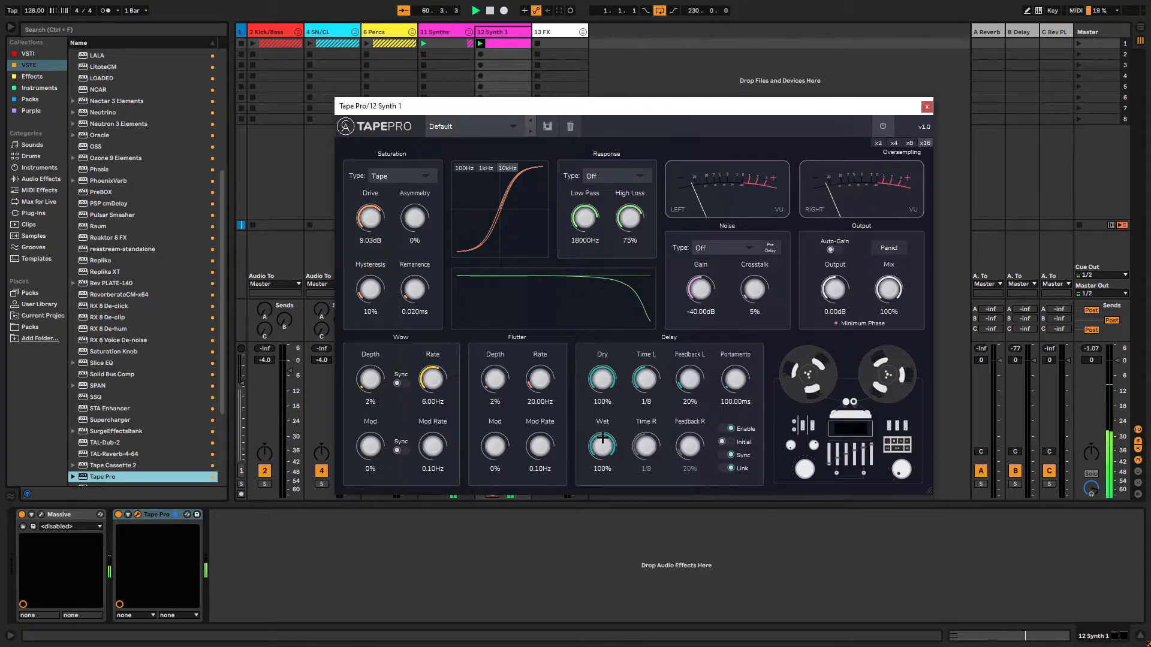
pyautogui.moveTo(602, 442); pyautogui.dragTo(598, 484)
pyautogui.moveTo(646, 377); pyautogui.dragTo(681, 342)
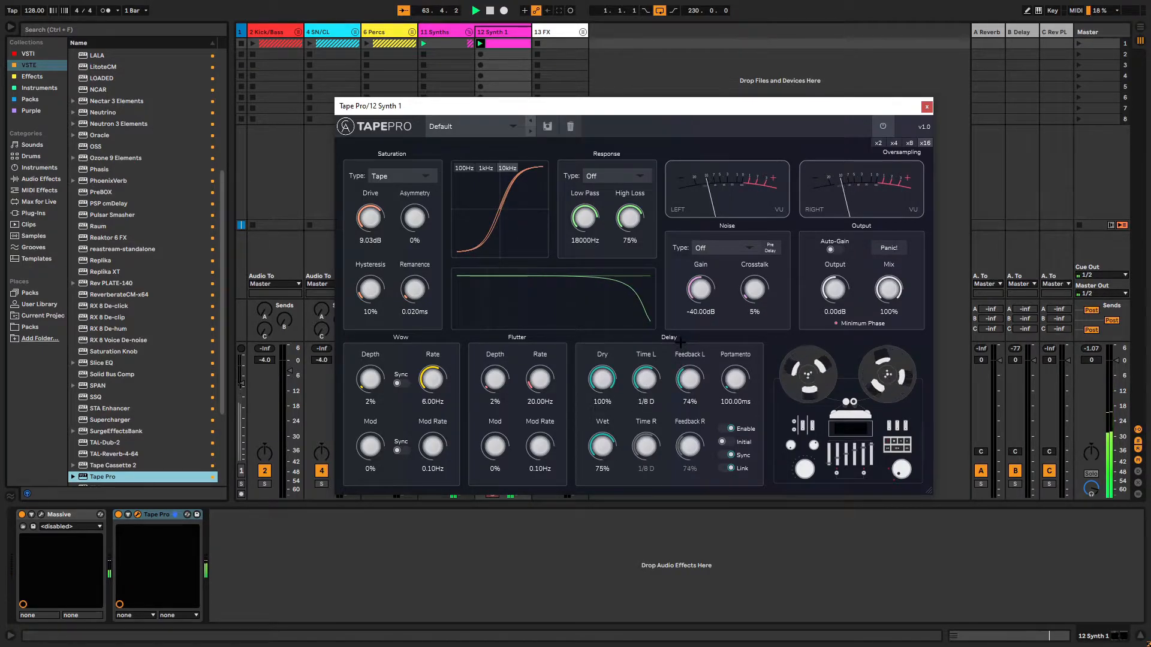
pyautogui.moveTo(745, 377); pyautogui.dragTo(739, 339)
pyautogui.moveTo(595, 448); pyautogui.dragTo(596, 452)
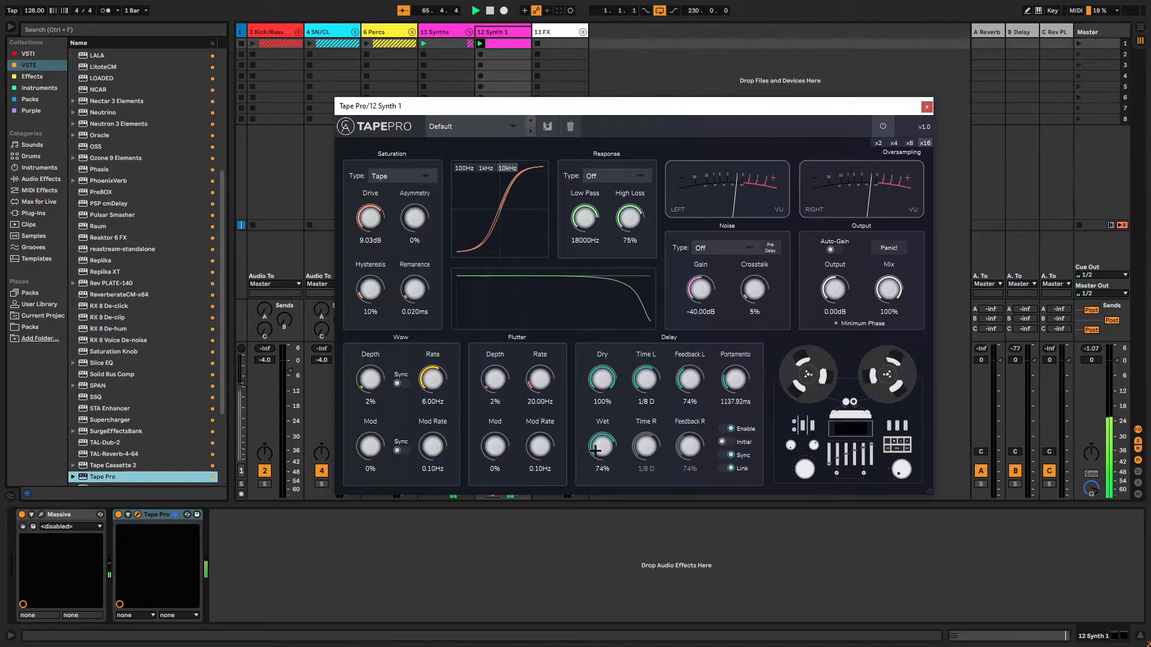
# - Raise the Wow depth to 21% and balance the delay at 100% dry and 73% wet
pyautogui.moveTo(364, 343); pyautogui.dragTo(361, 335)
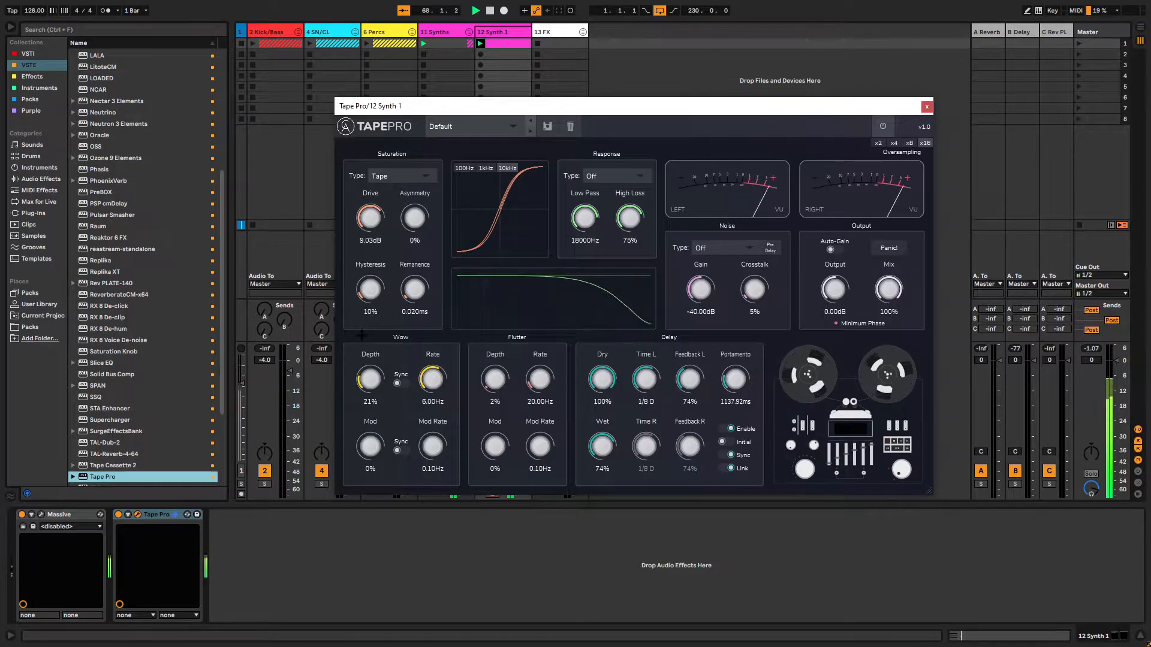
pyautogui.moveTo(602, 381); pyautogui.dragTo(602, 388)
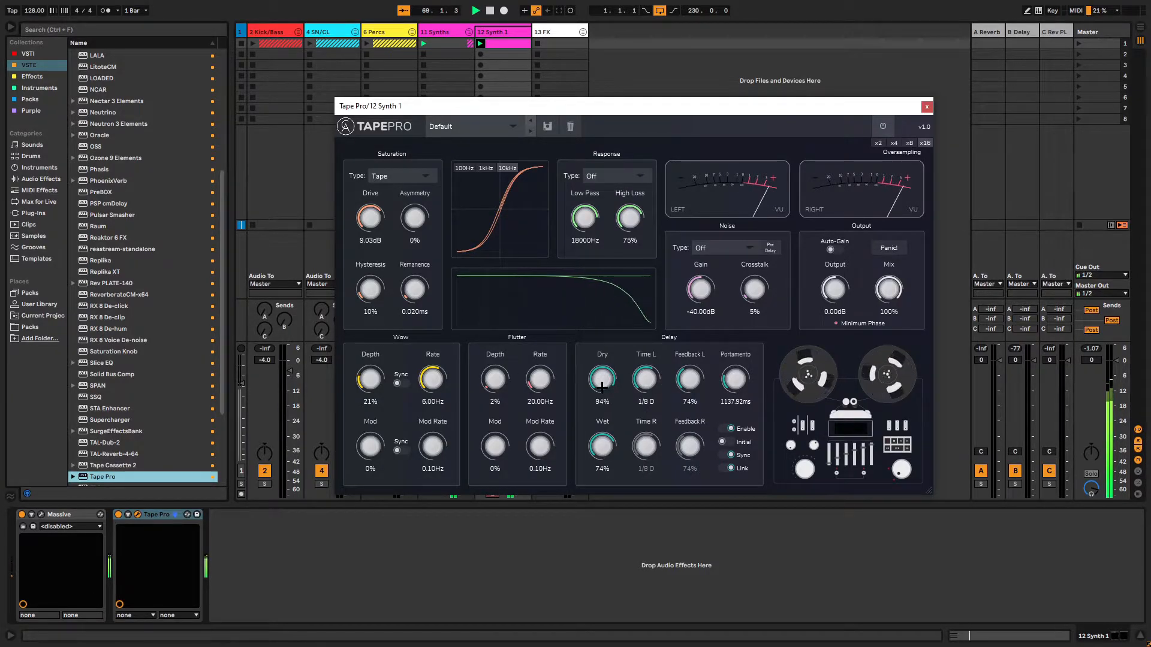
pyautogui.moveTo(598, 444); pyautogui.dragTo(599, 484)
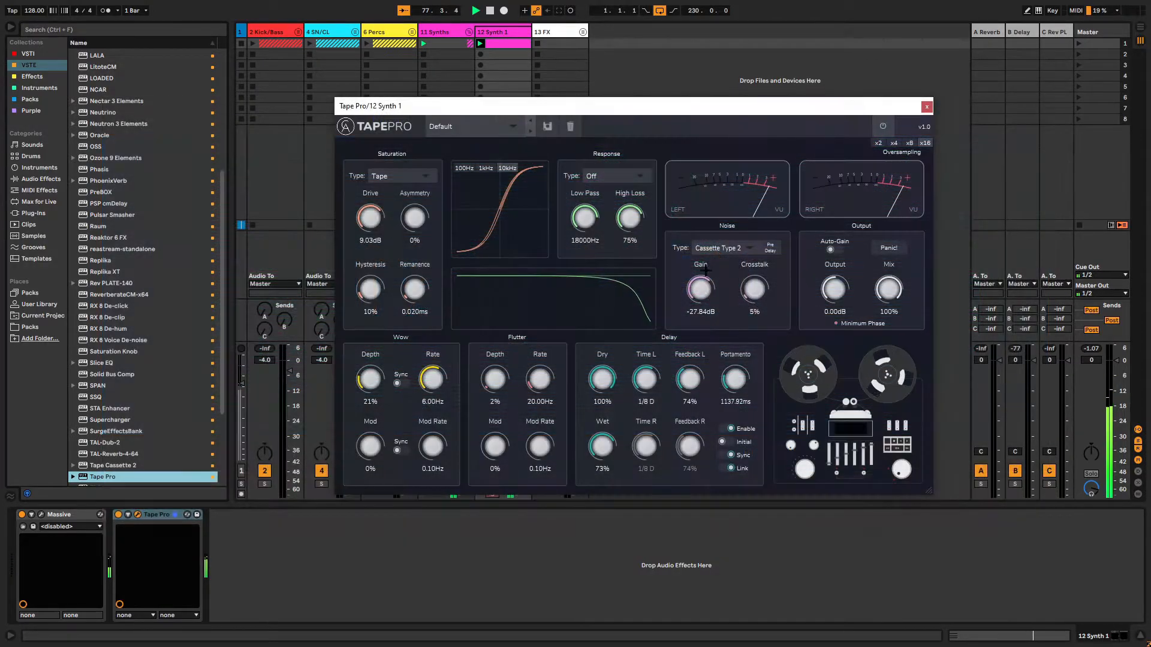
# - Add Cassette Type 2 noise with a gain of about -33.6 dB and close the plug-in window
pyautogui.moveTo(701, 277); pyautogui.dragTo(702, 274)
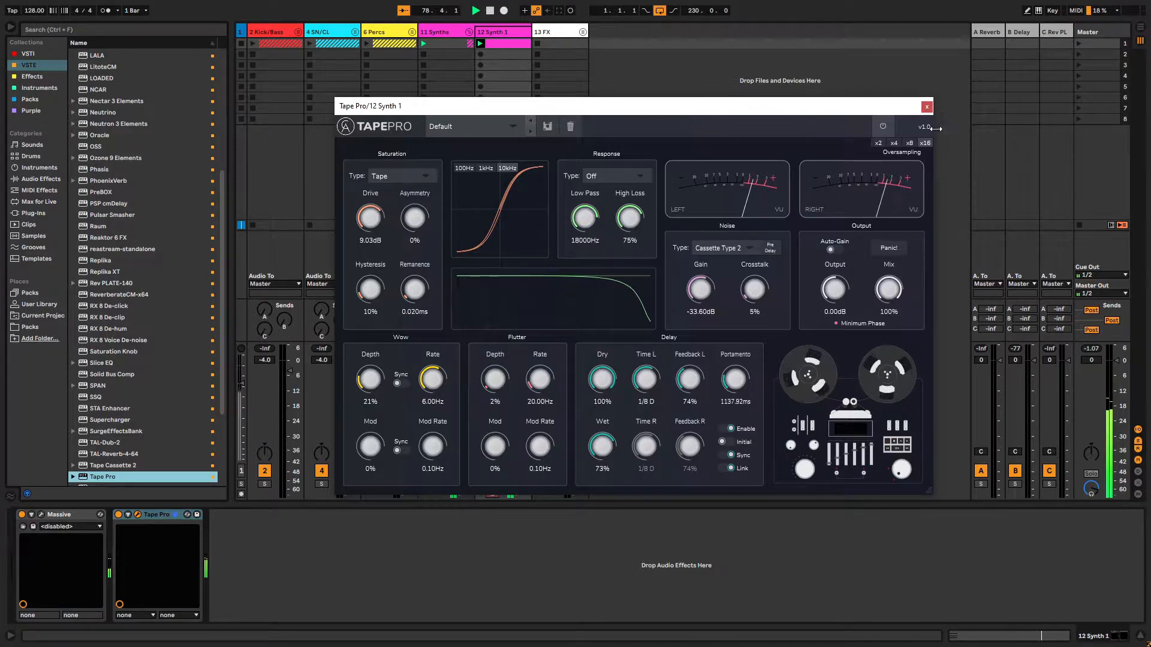
pyautogui.moveTo(881, 282); pyautogui.dragTo(900, 265)
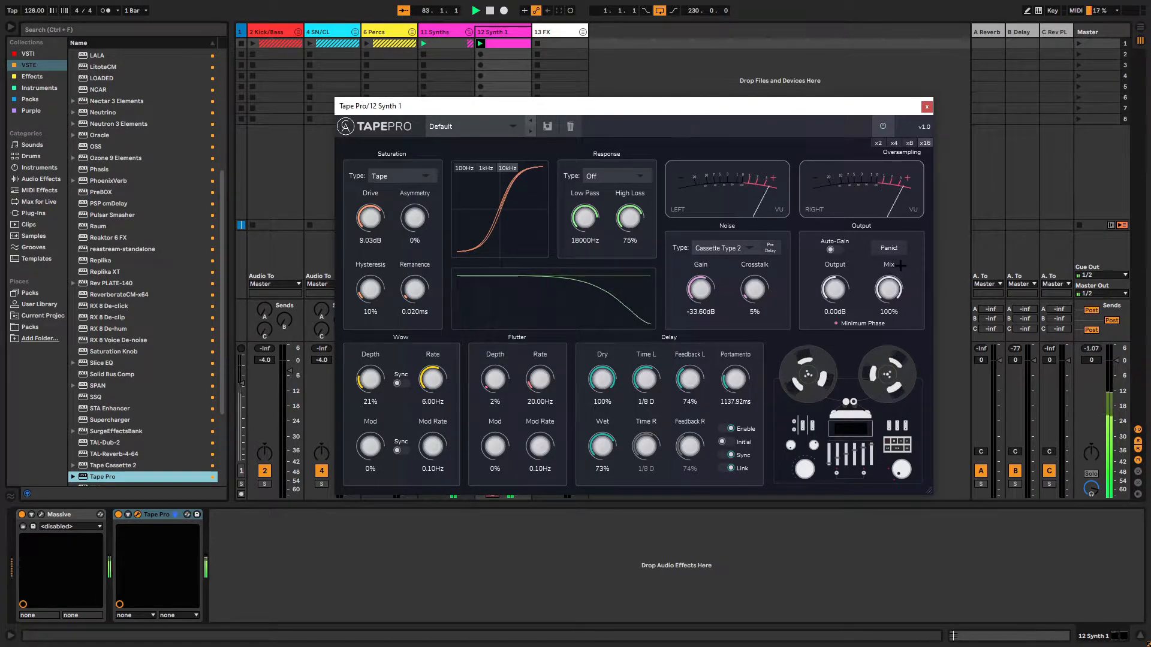
pyautogui.click(927, 106)
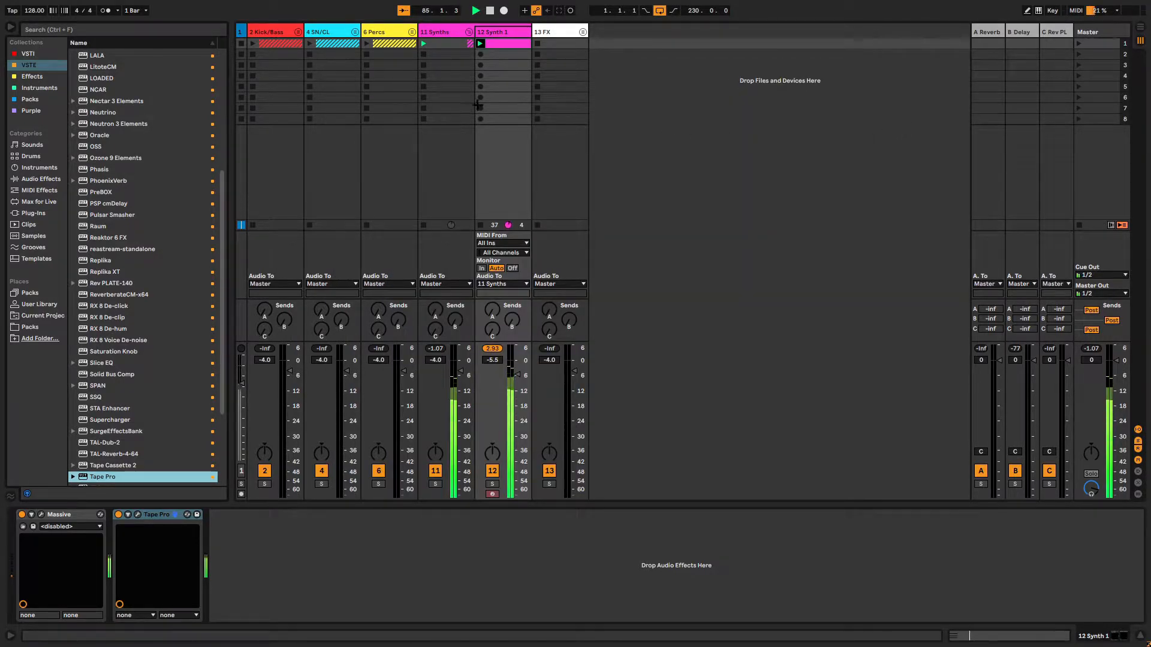
# - Unfold the Percs group and delete its OFF Hat MID, Fast HAT and Loop 3 tracks
pyautogui.click(412, 32)
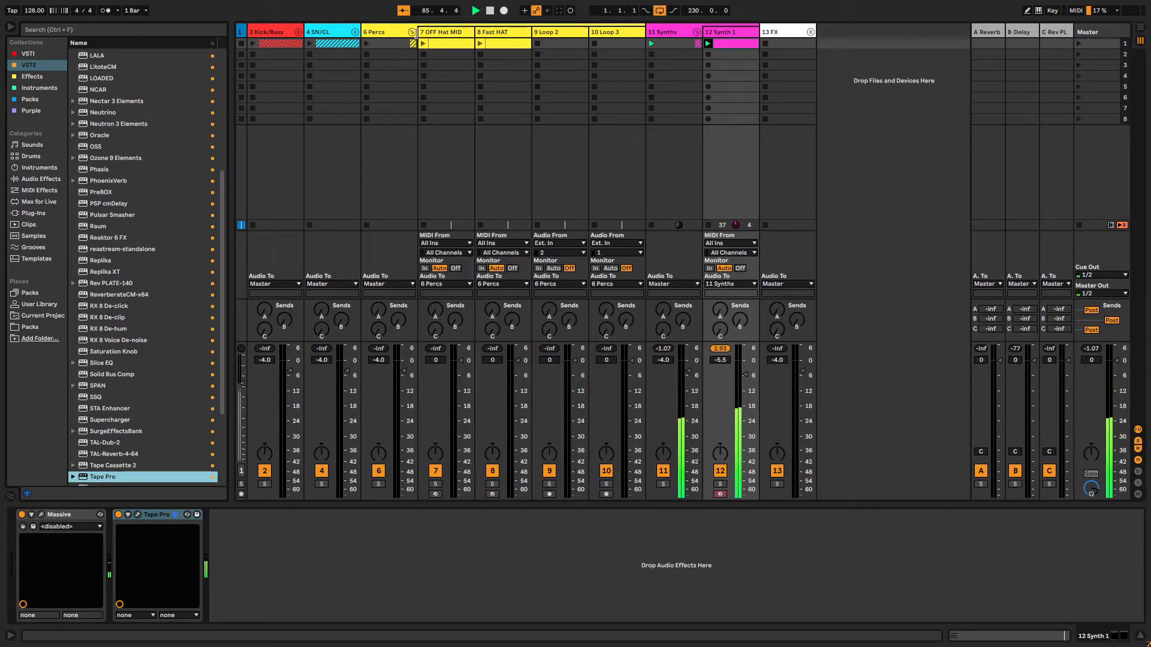
pyautogui.click(504, 32)
pyautogui.press('Delete')
pyautogui.click(451, 32)
pyautogui.press('Delete')
pyautogui.click(485, 32)
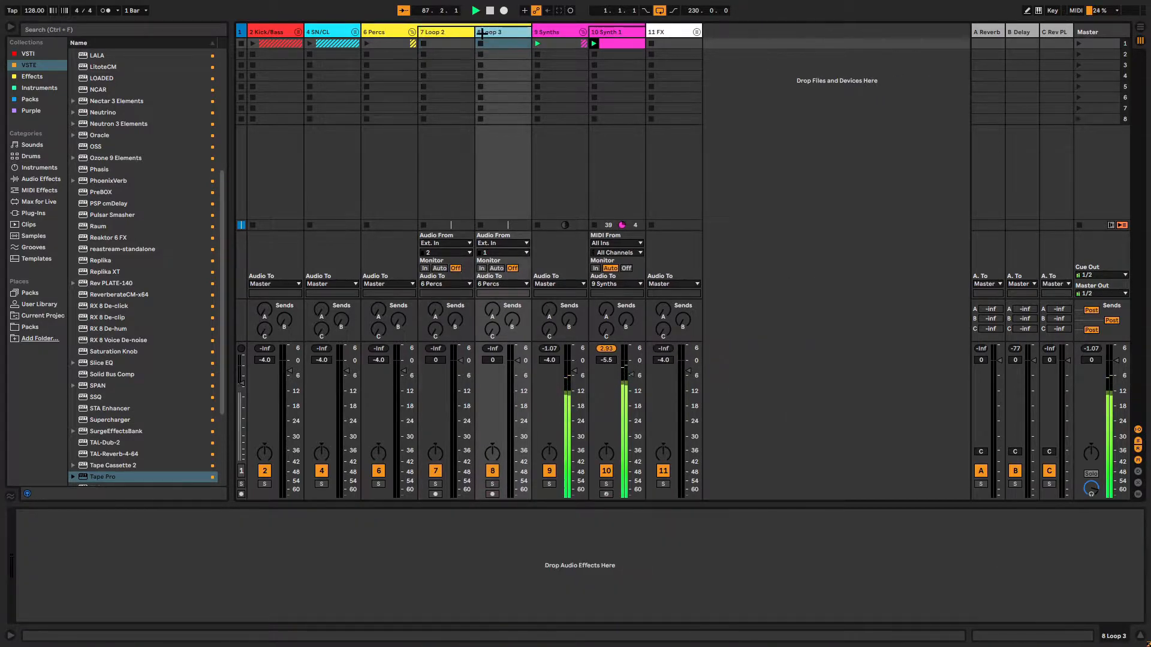
pyautogui.press('Delete')
# - Place PML_DPV2_LOOP_MP005.wav from the Deep Premium Vol. 2.12 loops folder in the first clip slot of Loop 2
pyautogui.click(30, 100)
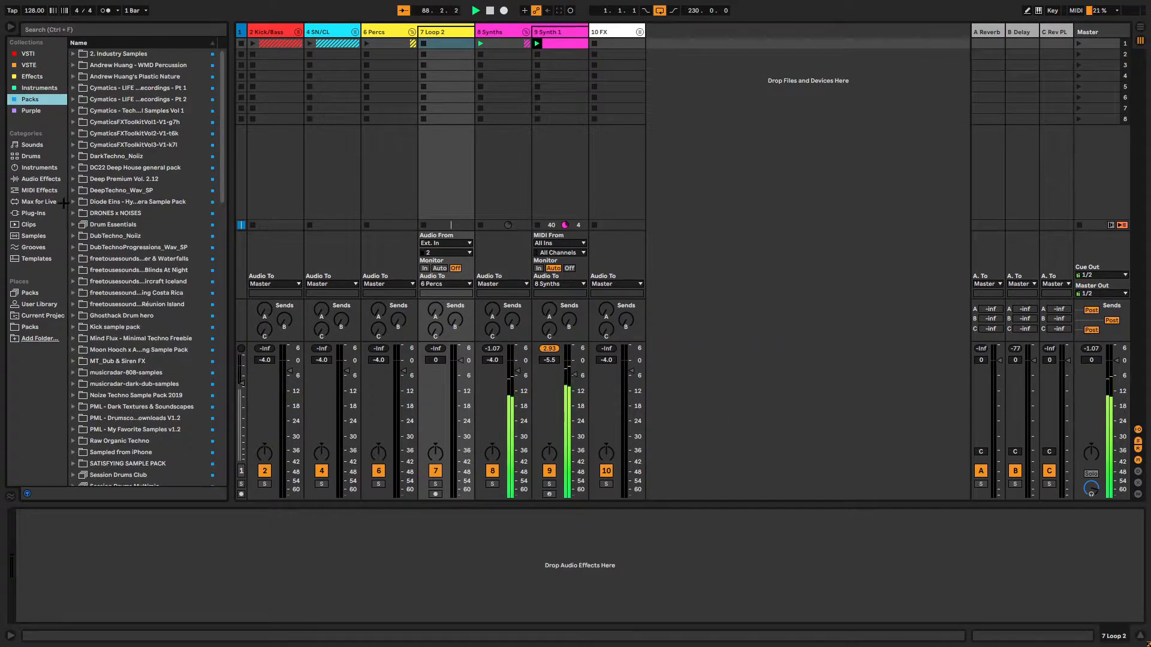
pyautogui.click(79, 178)
pyautogui.click(74, 179)
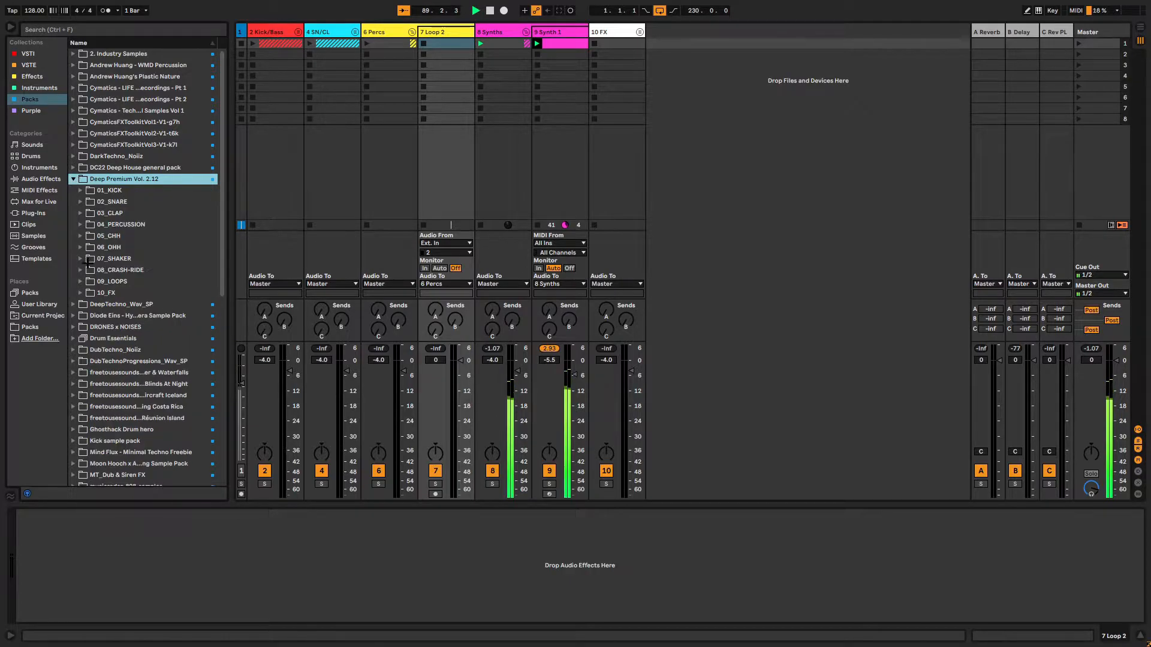
pyautogui.click(80, 281)
pyautogui.scroll(-1, 144, 359)
pyautogui.moveTo(147, 406); pyautogui.dragTo(451, 44)
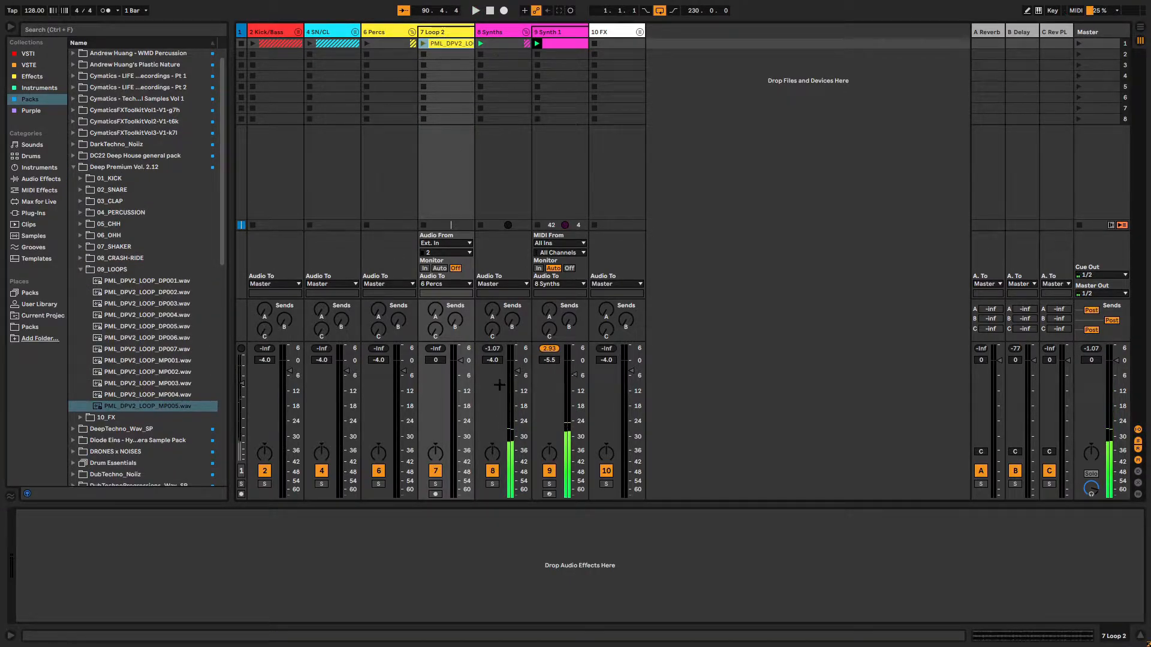
# - Mute the Synths group and launch the new percussion loop clip on the Loop 2 track
pyautogui.click(492, 470)
pyautogui.click(390, 34)
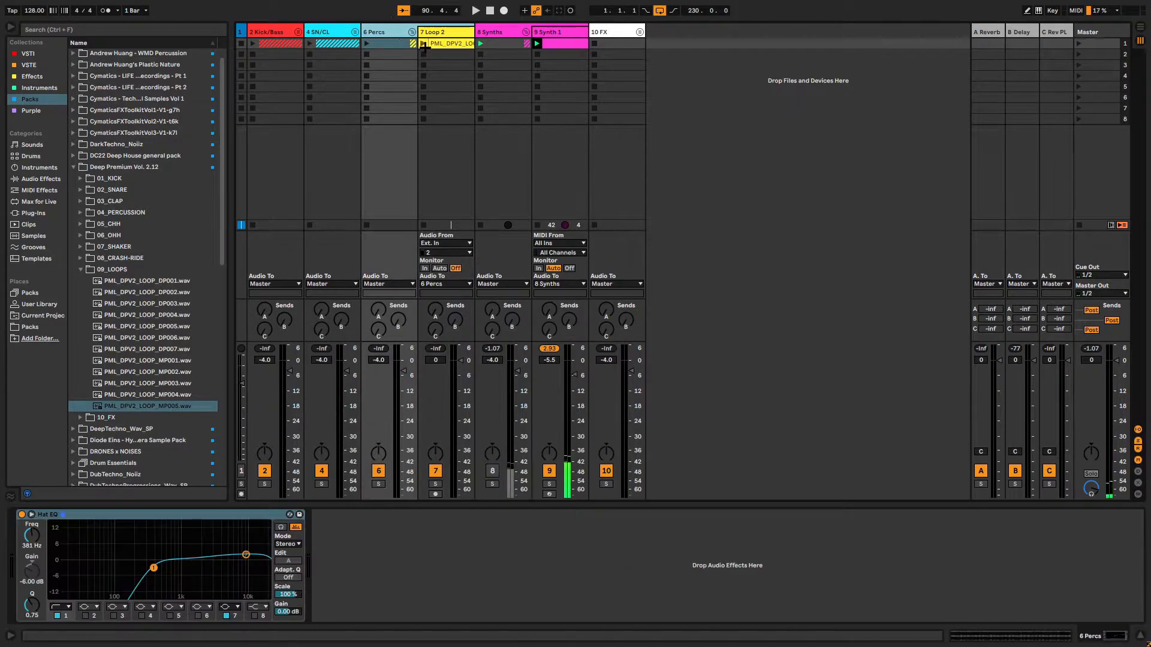
pyautogui.click(423, 44)
# - Remove the Hat EQ from the Percs group and lower the group's volume to -7 dB
pyautogui.click(392, 28)
pyautogui.click(434, 28)
pyautogui.click(403, 29)
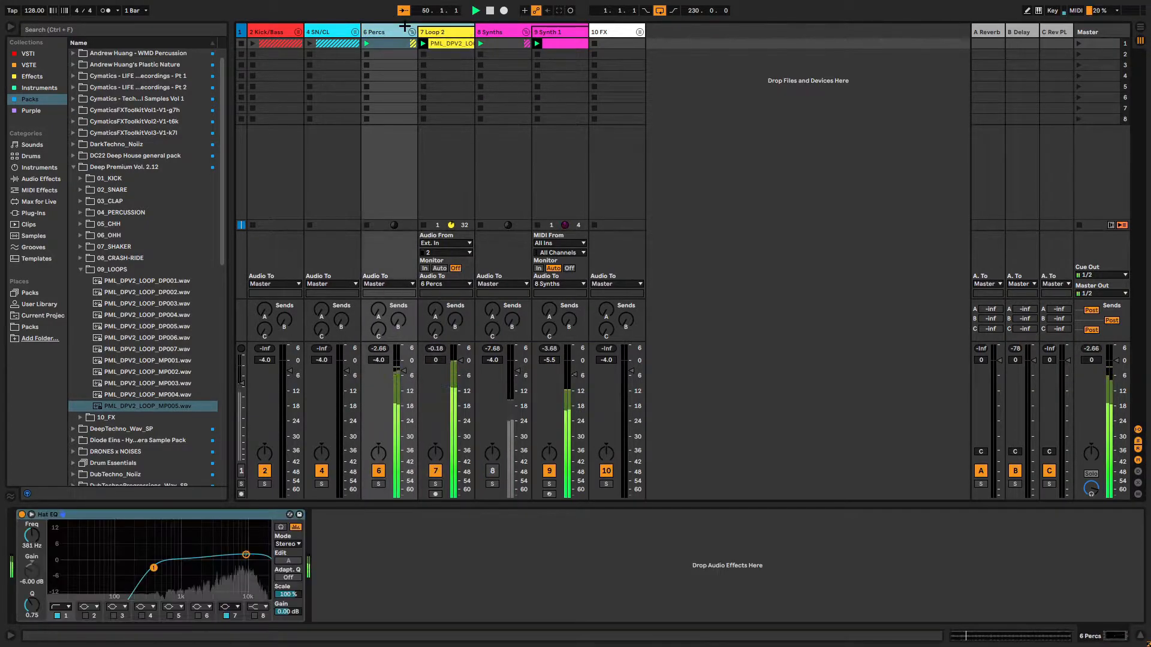
pyautogui.click(144, 514)
pyautogui.press('Delete')
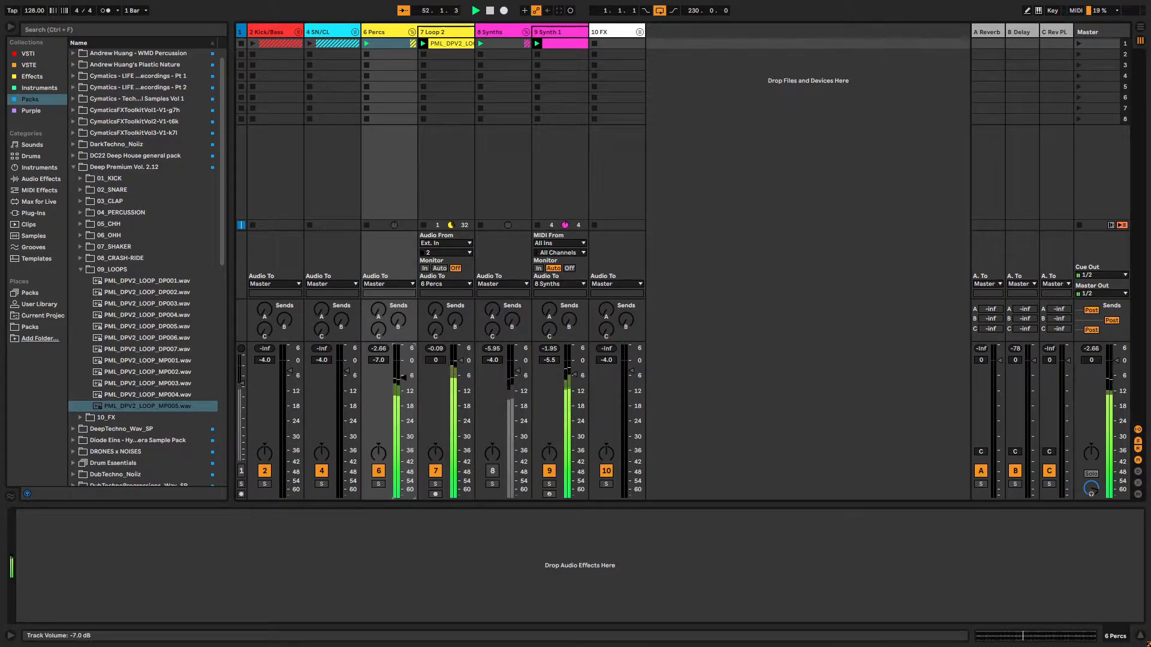
# - Load Tape Pro on the Percs group and raise its saturation Drive to about 6.7 dB
pyautogui.click(29, 64)
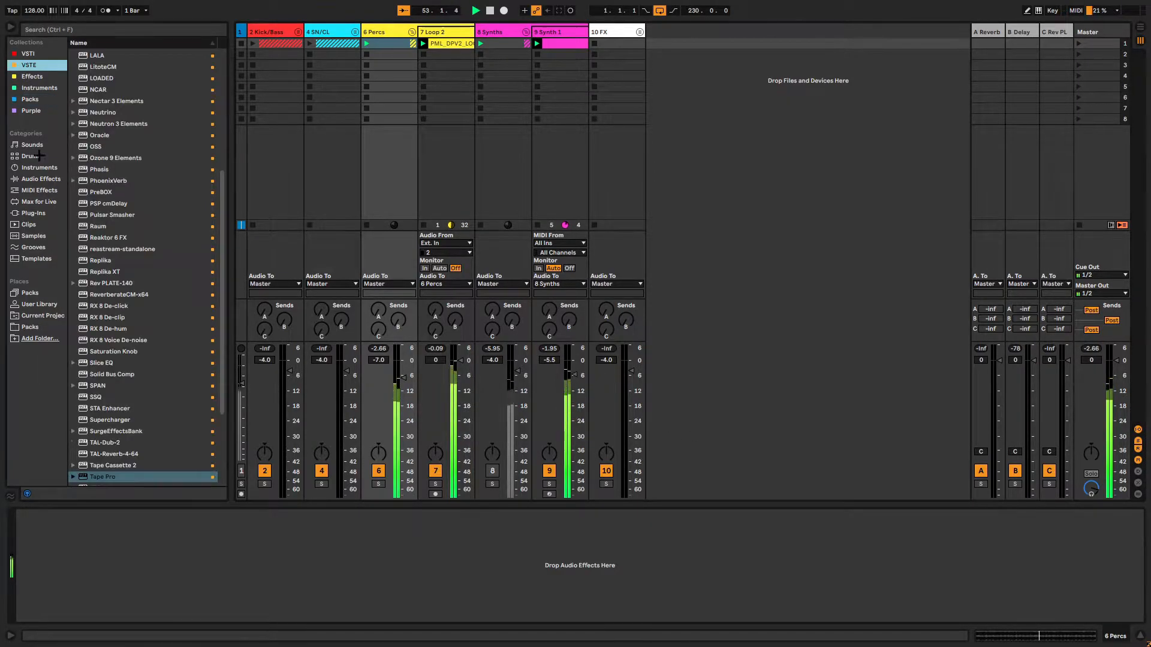
pyautogui.click(120, 477)
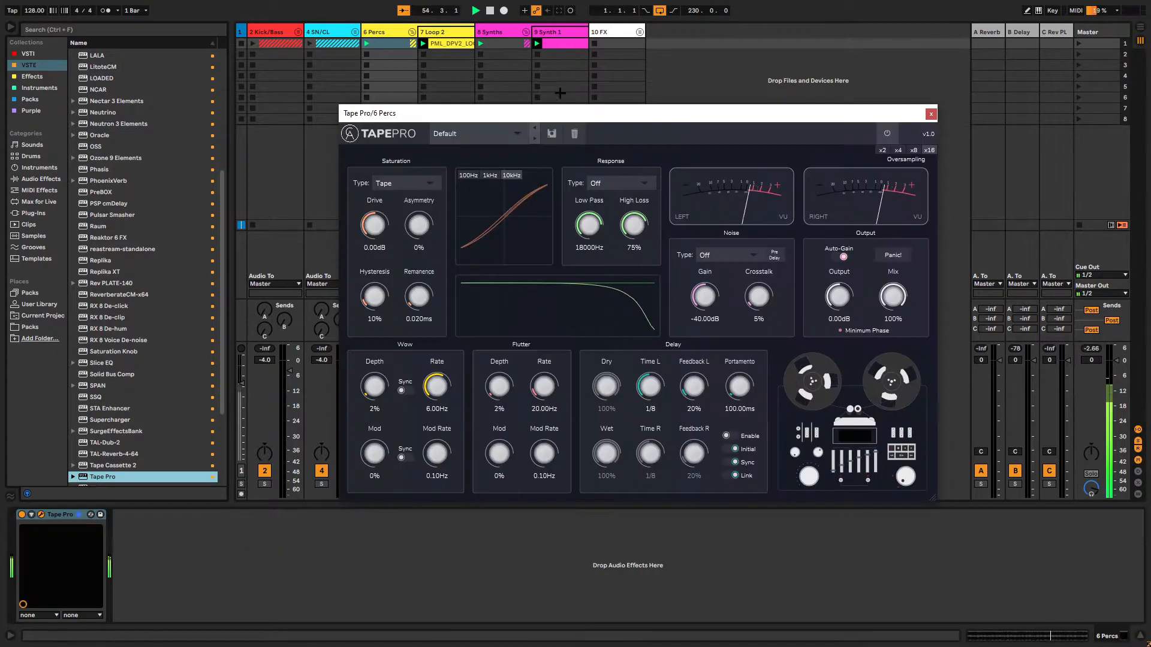
pyautogui.moveTo(559, 107); pyautogui.dragTo(545, 141)
pyautogui.moveTo(341, 265); pyautogui.dragTo(351, 240)
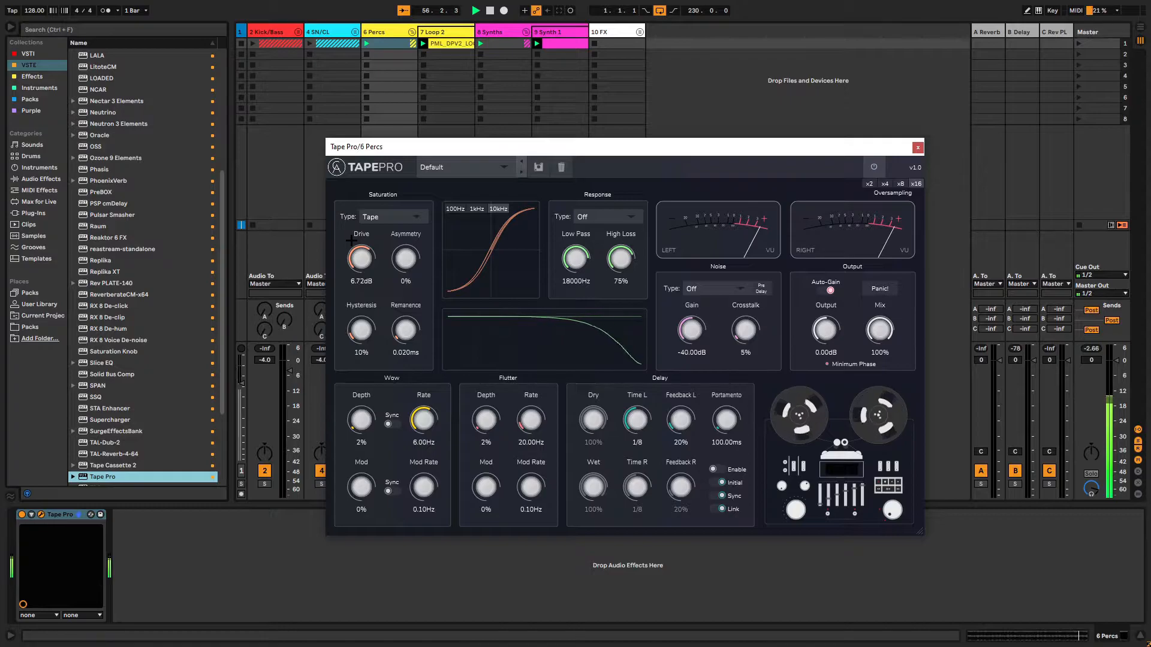
# - Try the Worn Copi-Delay response on the percussion, and switch the Response type to Cassette Type 2
pyautogui.click(599, 216)
pyautogui.click(582, 247)
pyautogui.click(600, 216)
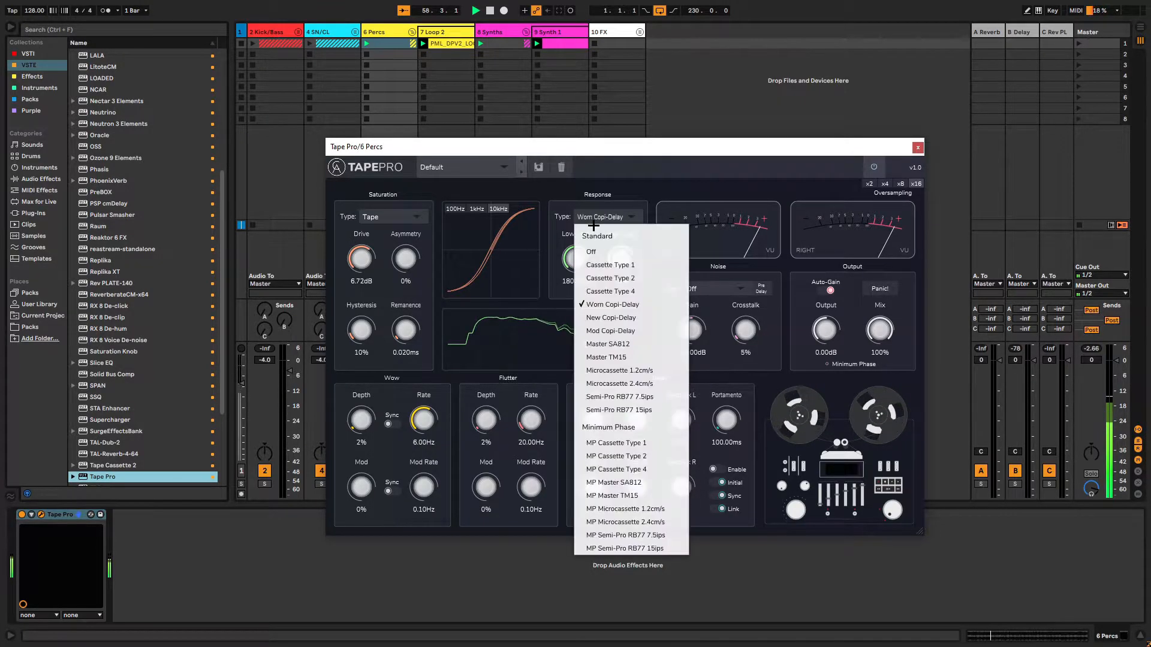
pyautogui.click(597, 278)
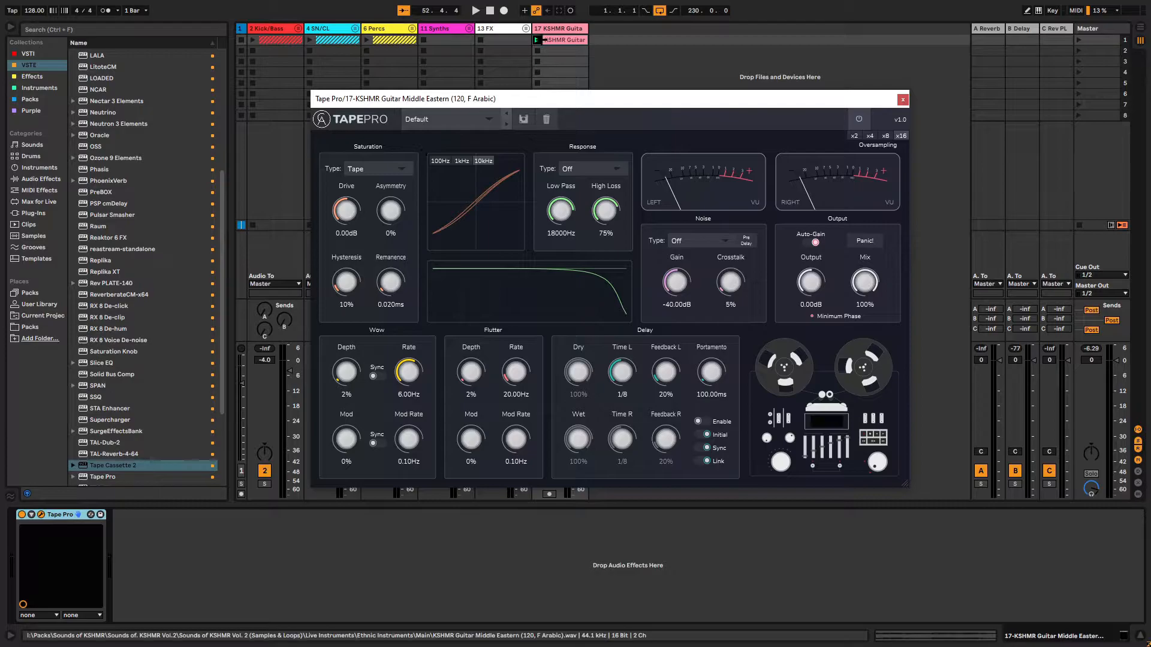
# - Start playback of the KSHMR guitar loop and reposition its Tape Pro window
pyautogui.press('space')
pyautogui.moveTo(507, 99)
pyautogui.mouseDown()
pyautogui.moveTo(511, 85)
pyautogui.moveTo(527, 97)
pyautogui.mouseUp()
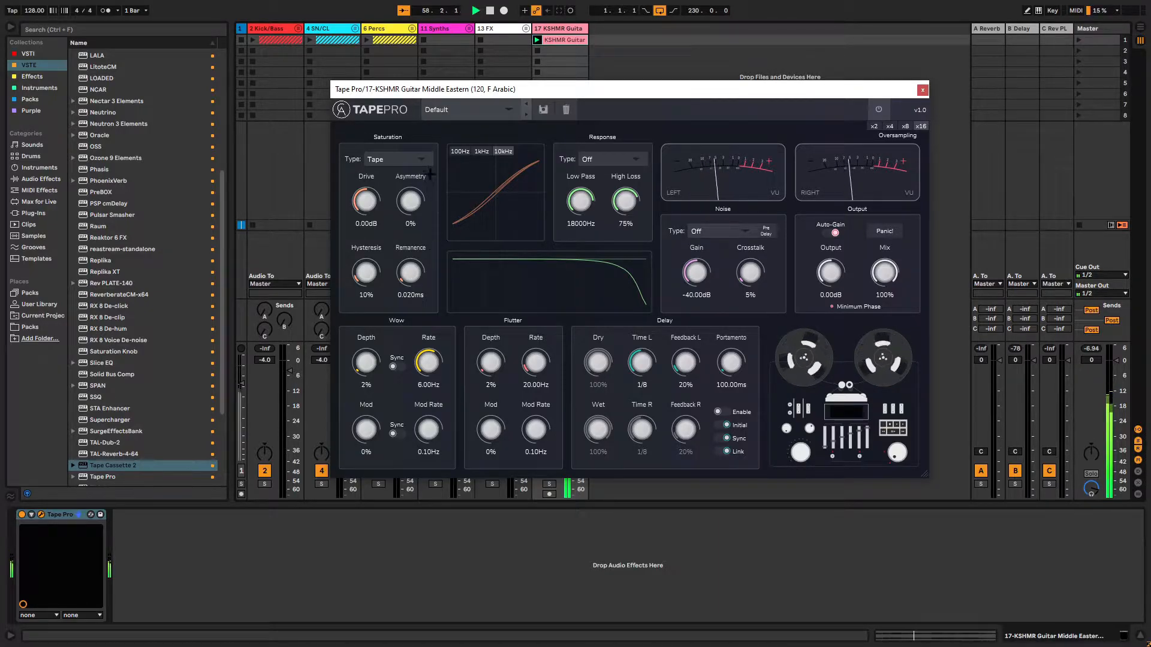
# - Audition the Digital and Rectify saturation types on the guitar and return to Tape
pyautogui.click(407, 162)
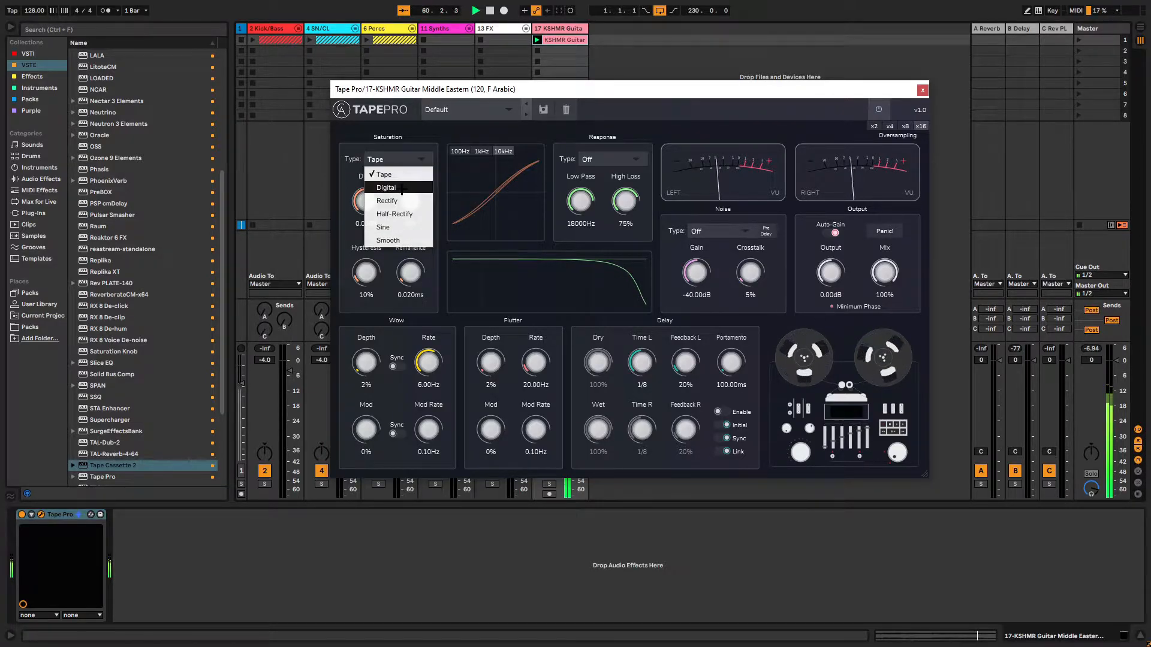
pyautogui.click(402, 188)
pyautogui.click(381, 162)
pyautogui.click(396, 201)
pyautogui.click(402, 160)
pyautogui.click(397, 171)
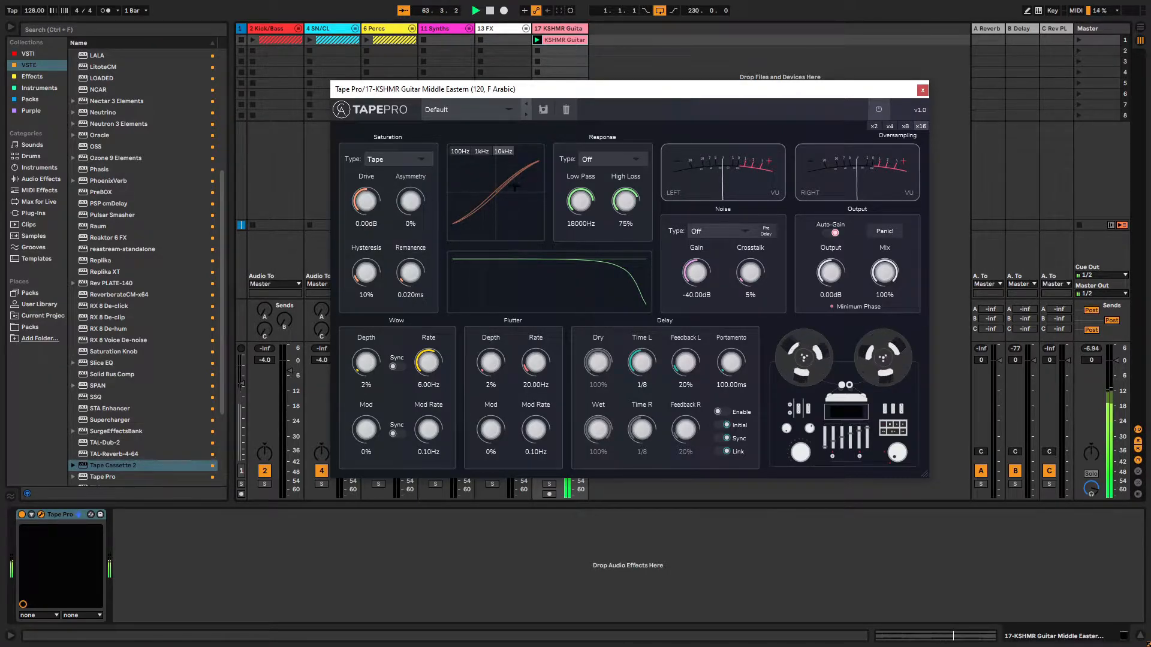
# - Step the guitar's saturation type through Digital, Rectify and Half-Rectify to compare their sound
pyautogui.click(394, 157)
pyautogui.click(397, 187)
pyautogui.click(396, 159)
pyautogui.click(397, 200)
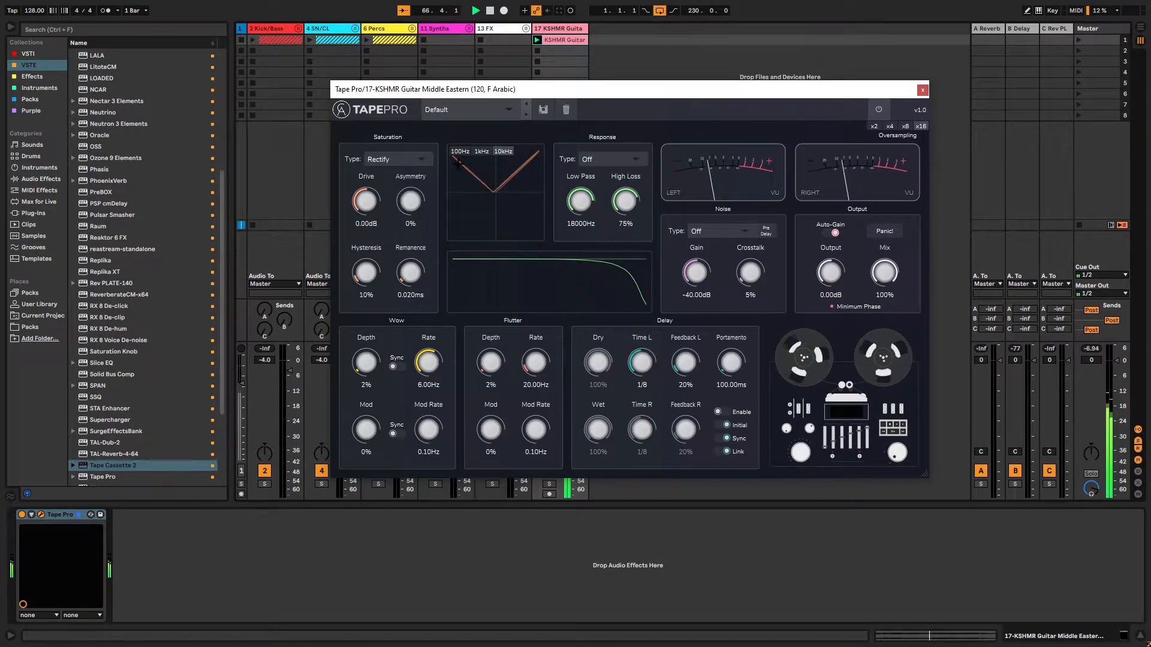
pyautogui.click(395, 159)
pyautogui.click(400, 158)
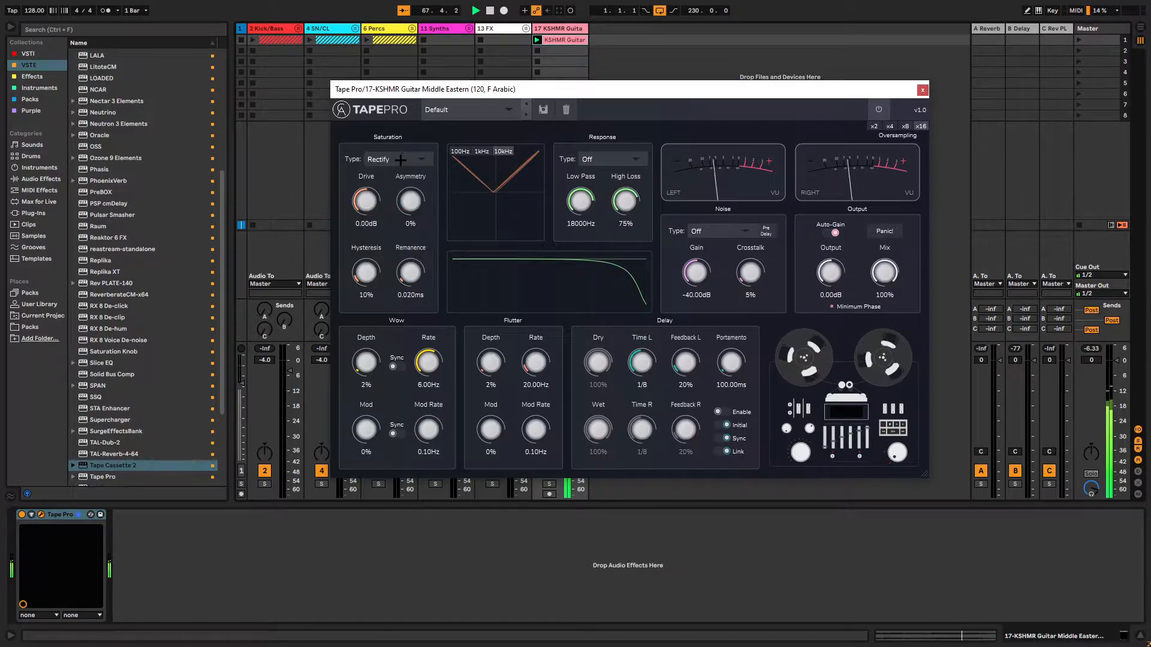
pyautogui.click(401, 160)
pyautogui.click(397, 213)
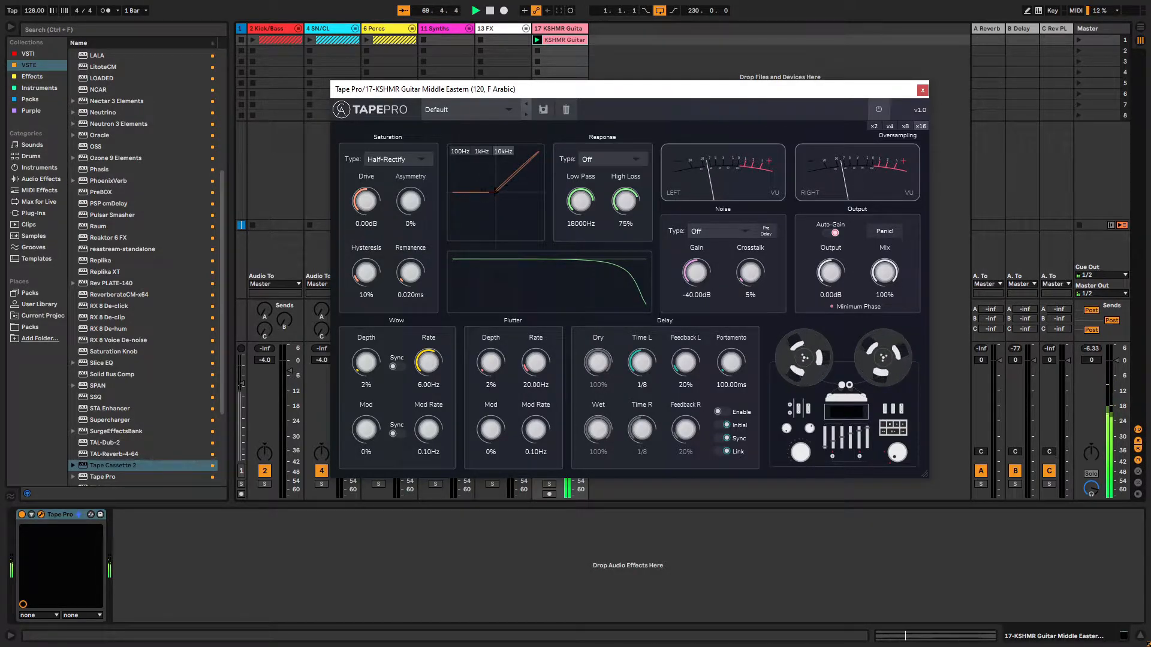
# - Audition Sine saturation with 0.38 dB of Drive, and Smooth saturation with Drive raised to about 2.3 dB
pyautogui.click(392, 159)
pyautogui.click(399, 168)
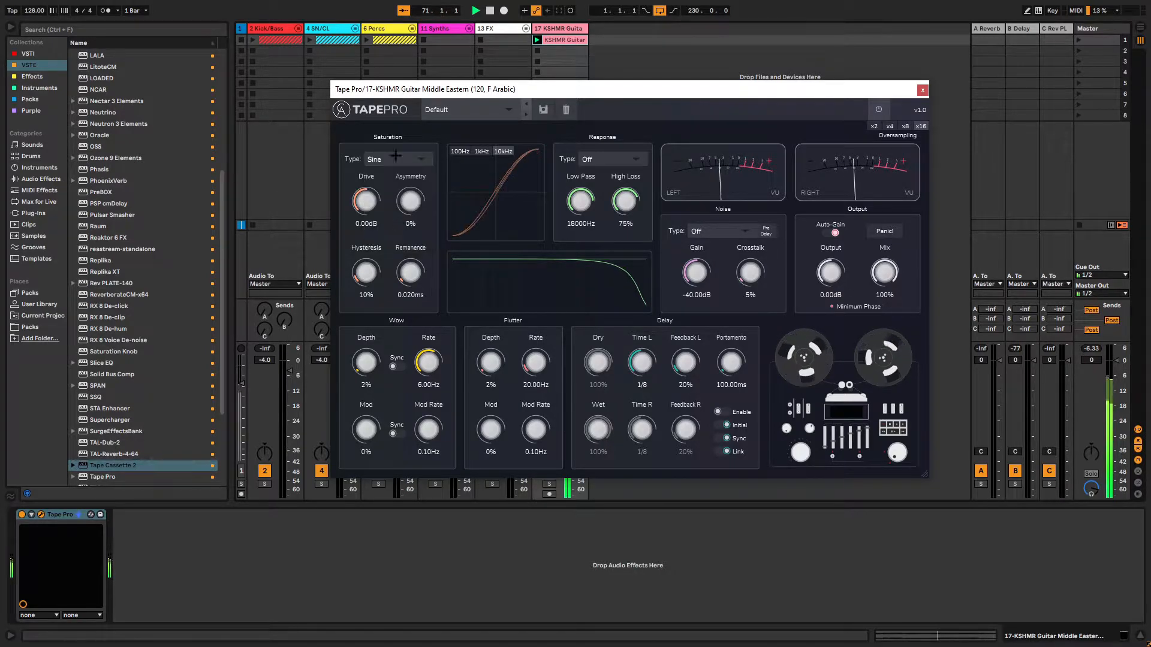
pyautogui.moveTo(356, 217)
pyautogui.mouseDown()
pyautogui.moveTo(357, 180)
pyautogui.moveTo(357, 195)
pyautogui.mouseUp()
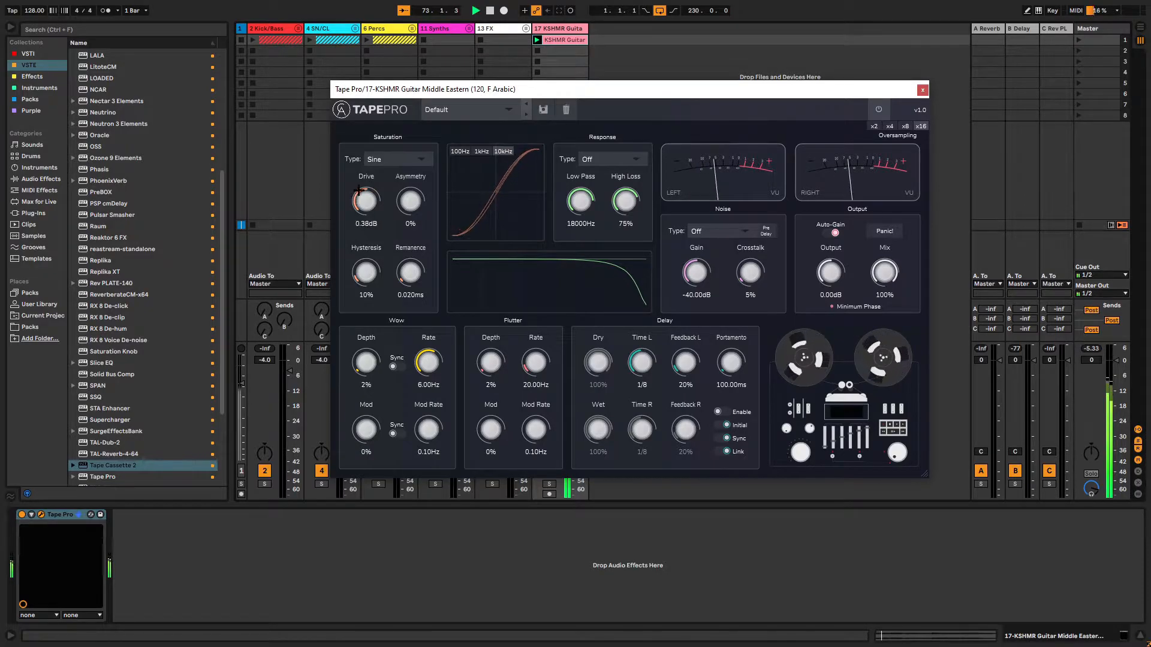
pyautogui.click(392, 159)
pyautogui.click(397, 225)
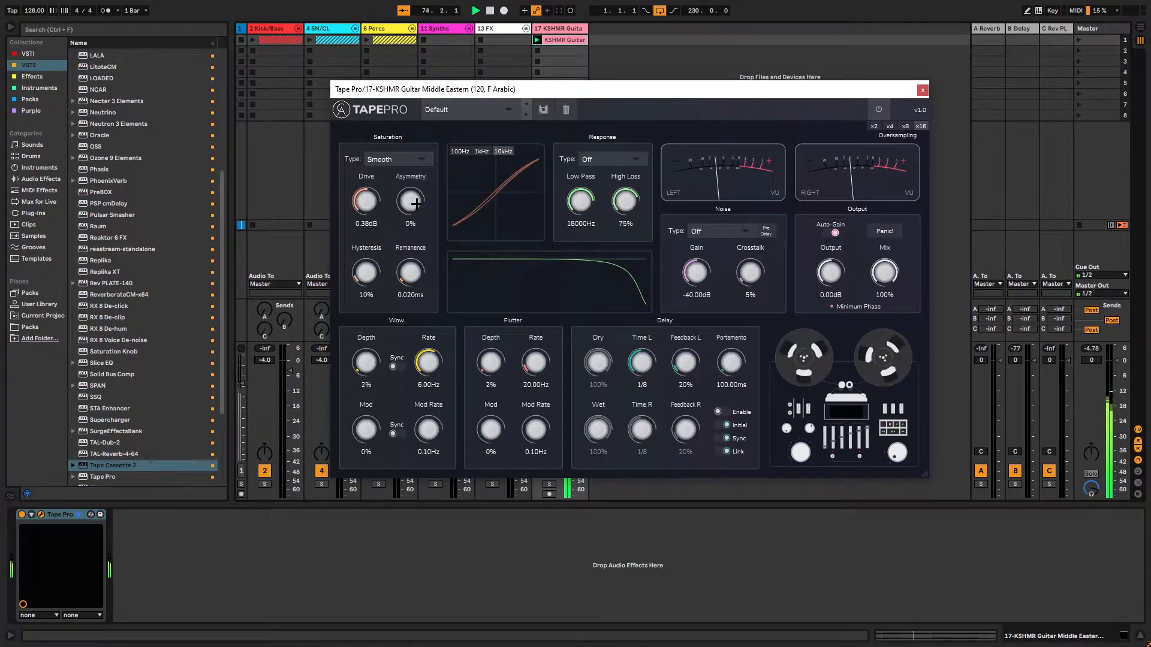
pyautogui.doubleClick(368, 205)
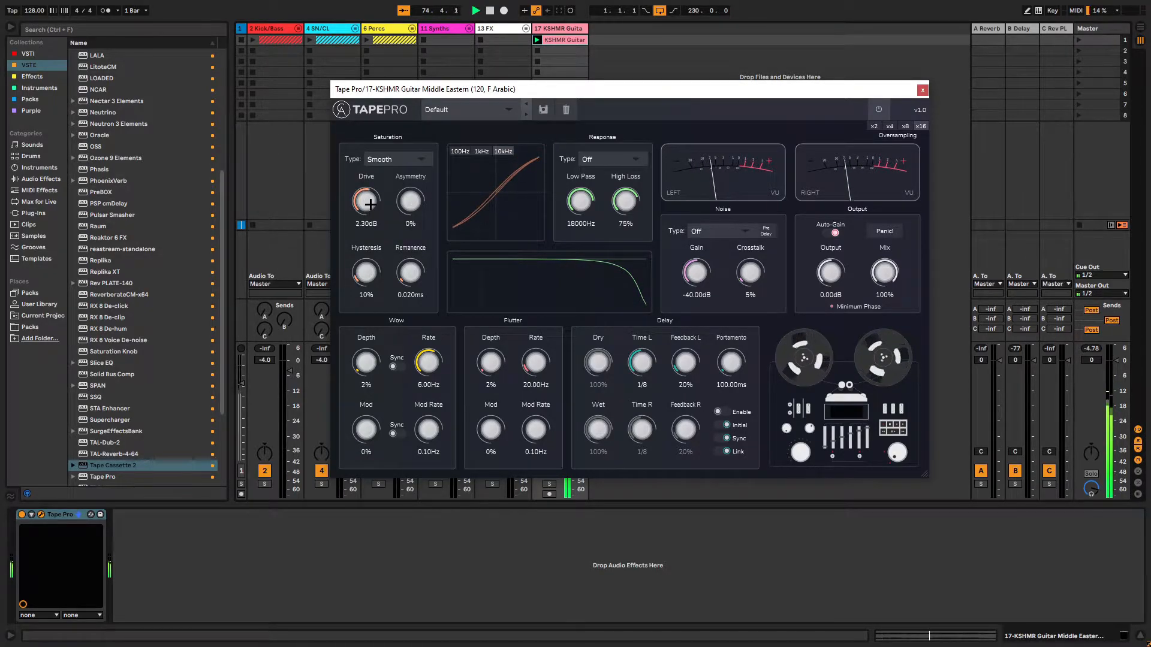
# - Set the guitar's saturation type to Tape with Drive at about 11 dB and Auto-Gain off
pyautogui.click(398, 158)
pyautogui.click(377, 175)
pyautogui.moveTo(367, 201)
pyautogui.mouseDown()
pyautogui.moveTo(367, 171)
pyautogui.moveTo(370, 197)
pyautogui.mouseUp()
pyautogui.click(830, 232)
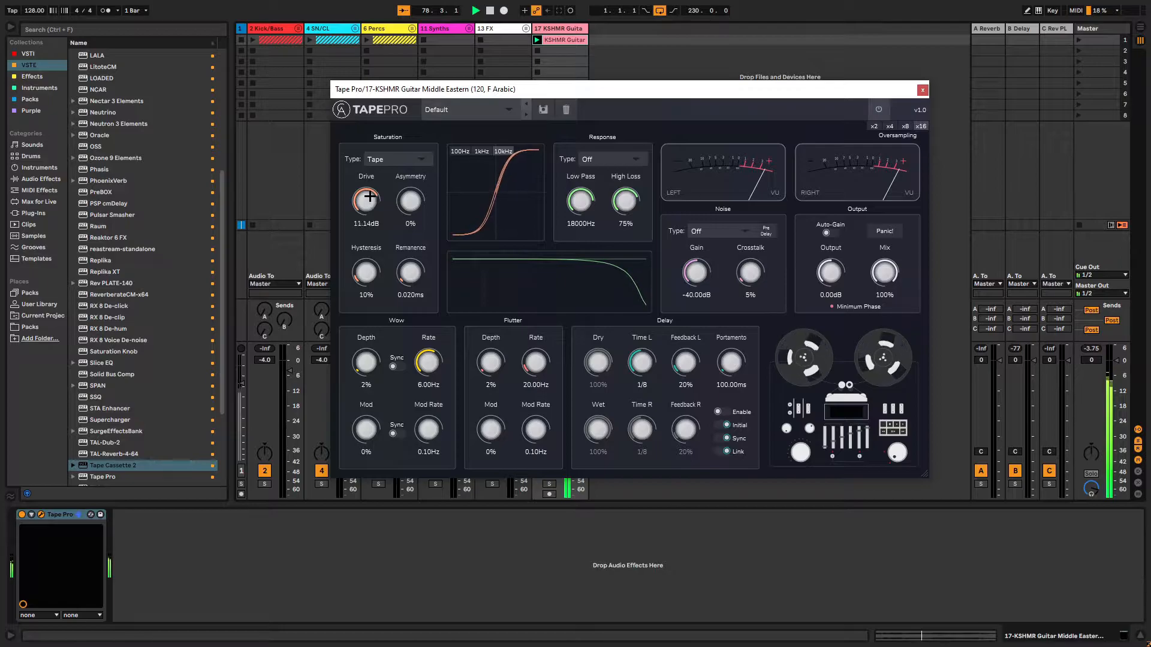
# - Set the guitar's tape saturation to about 13.25 dB Drive, 68% Asymmetry, 55% Hysteresis and 0.365 ms Remanence
pyautogui.moveTo(614, 90); pyautogui.dragTo(130, 139)
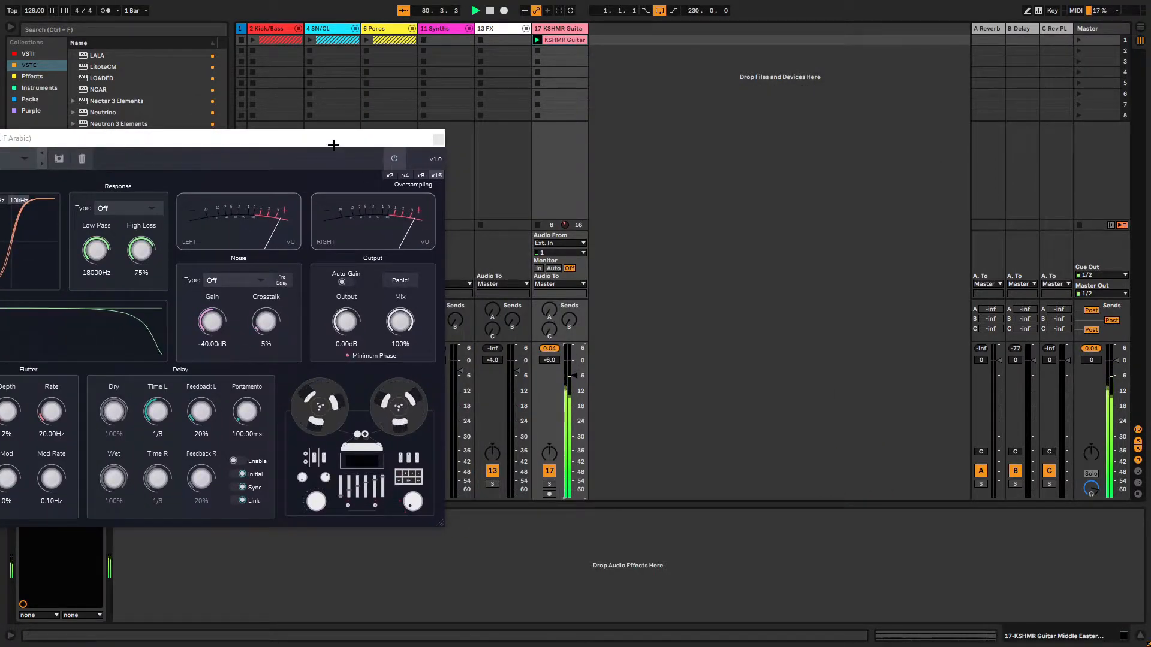
pyautogui.moveTo(329, 139); pyautogui.dragTo(830, 75)
pyautogui.moveTo(375, 185); pyautogui.dragTo(521, 67)
pyautogui.moveTo(429, 246); pyautogui.dragTo(429, 167)
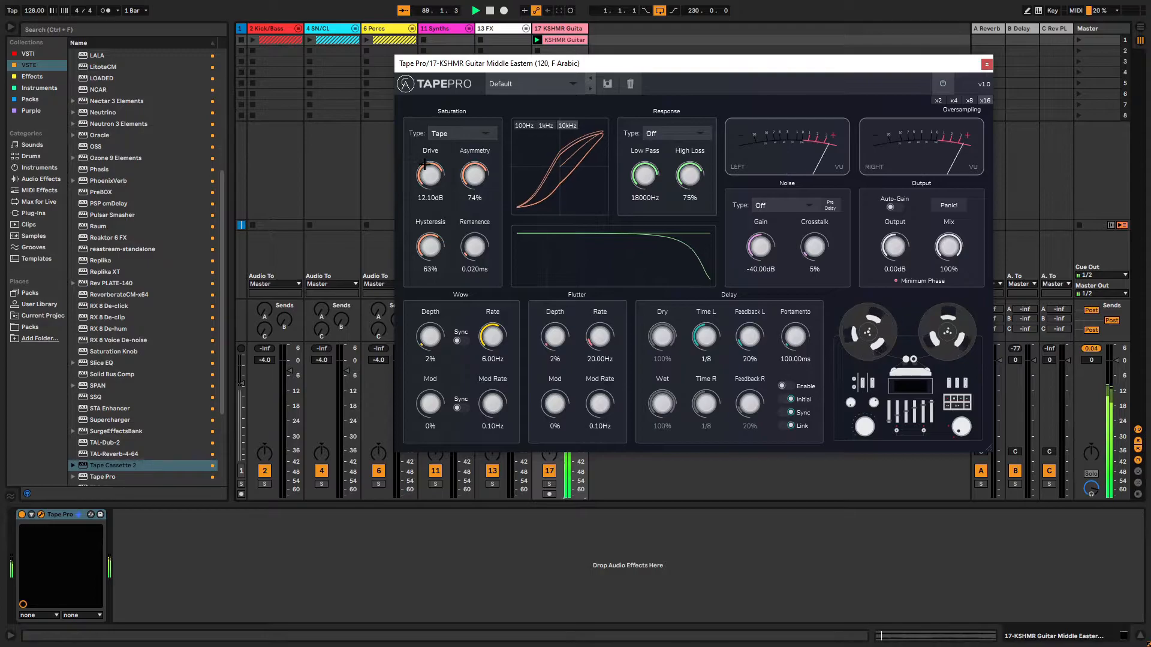
pyautogui.moveTo(472, 241); pyautogui.dragTo(426, 254)
pyautogui.moveTo(428, 179); pyautogui.dragTo(428, 149)
pyautogui.moveTo(459, 67); pyautogui.dragTo(298, 72)
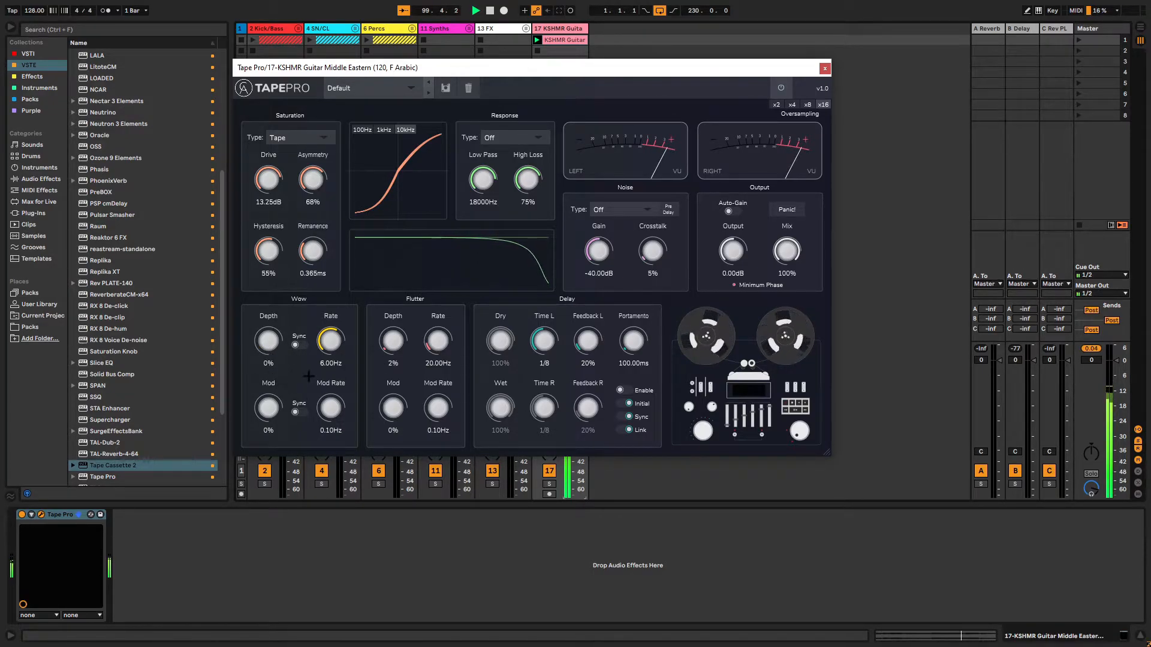
# - Set Wow to about 35% Depth with a tempo-synced 1/4 T Rate, about 36% Mod and 5.29 Hz Mod Rate
pyautogui.moveTo(267, 340); pyautogui.dragTo(263, 327)
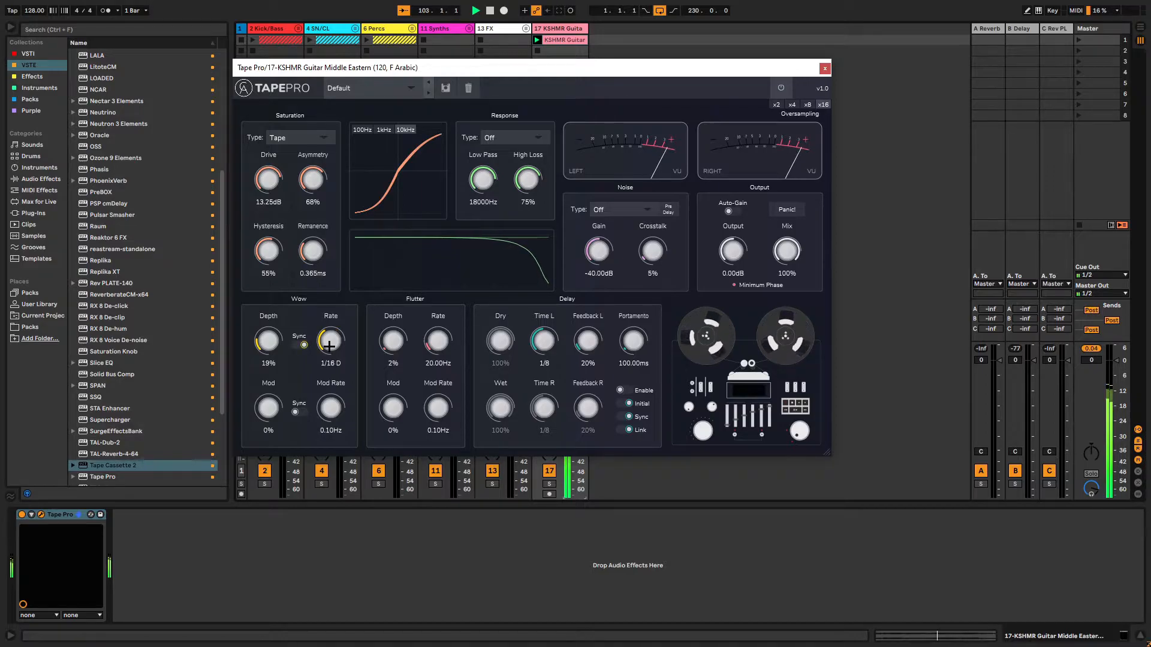
pyautogui.moveTo(265, 413); pyautogui.dragTo(264, 387)
pyautogui.moveTo(330, 409); pyautogui.dragTo(330, 396)
pyautogui.moveTo(276, 354); pyautogui.dragTo(269, 305)
pyautogui.moveTo(265, 233); pyautogui.dragTo(256, 305)
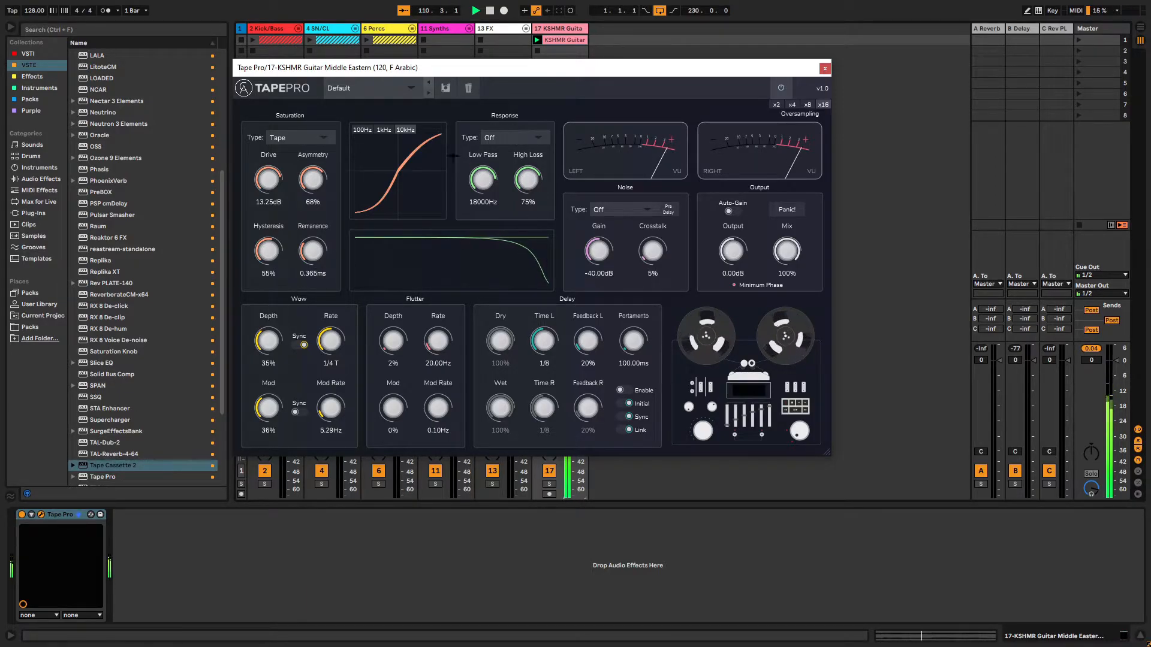
# - Audition the Cassette Type 1, Cassette Type 2 and Cassette Type 4 responses on the guitar
pyautogui.click(529, 140)
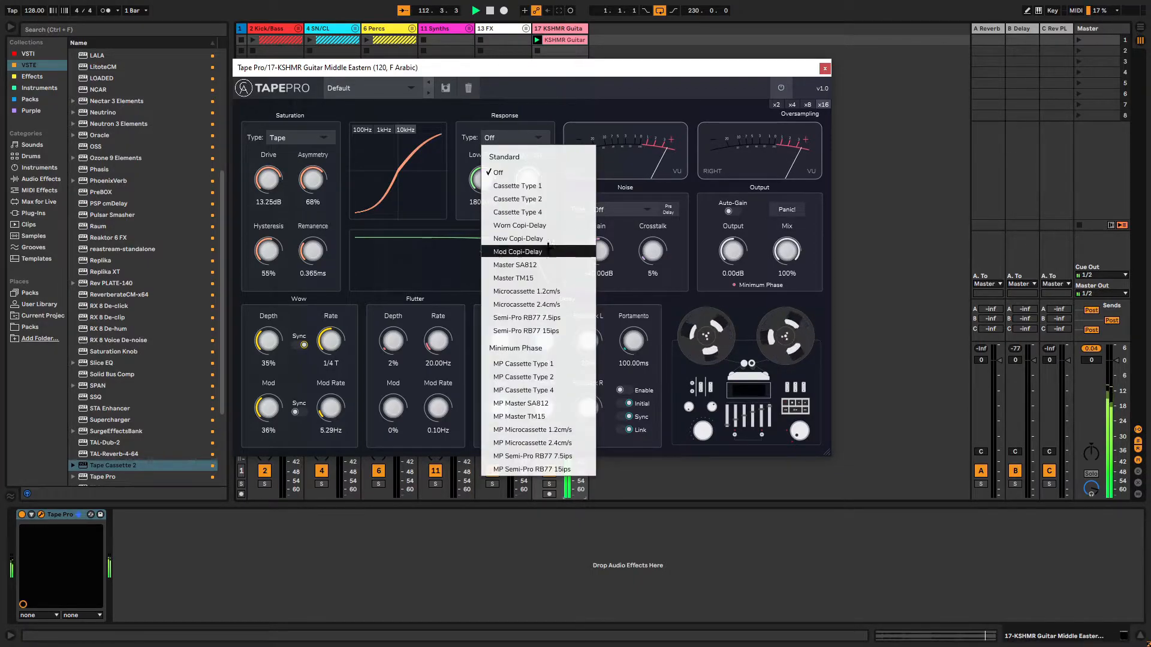
pyautogui.click(513, 139)
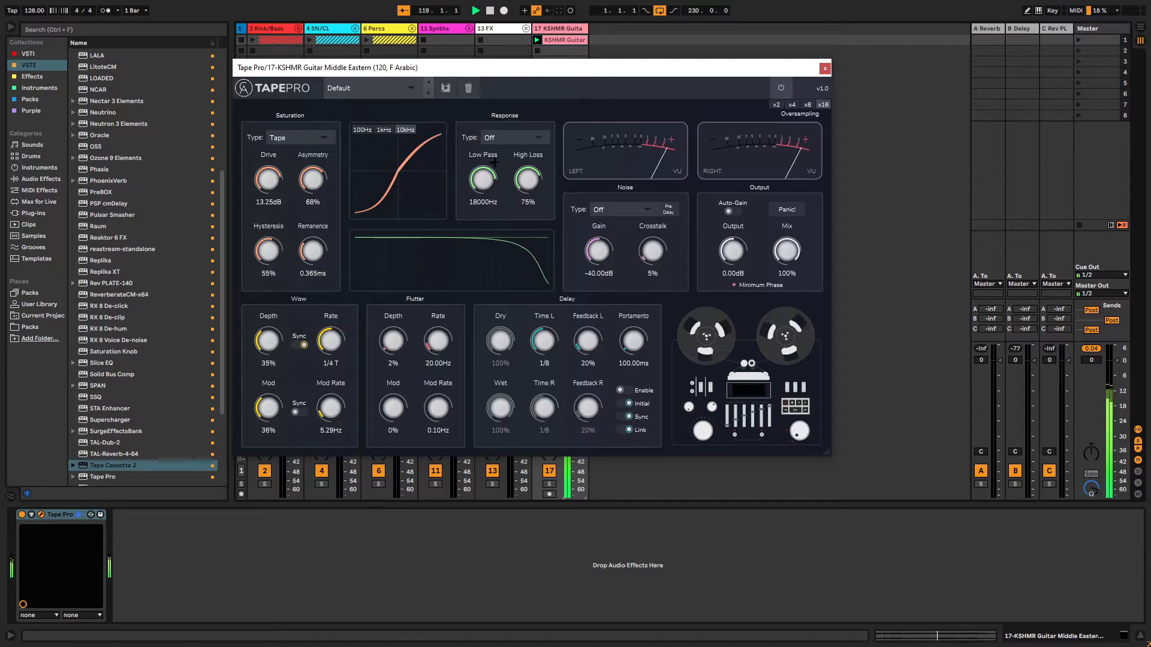
pyautogui.click(513, 136)
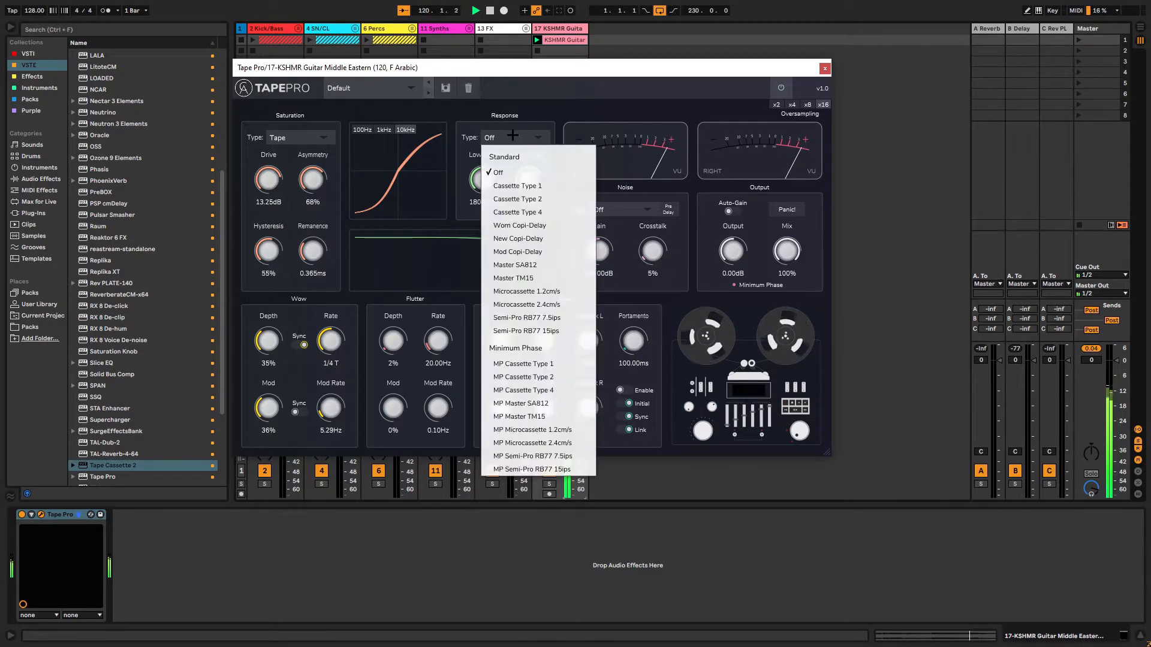
pyautogui.click(518, 187)
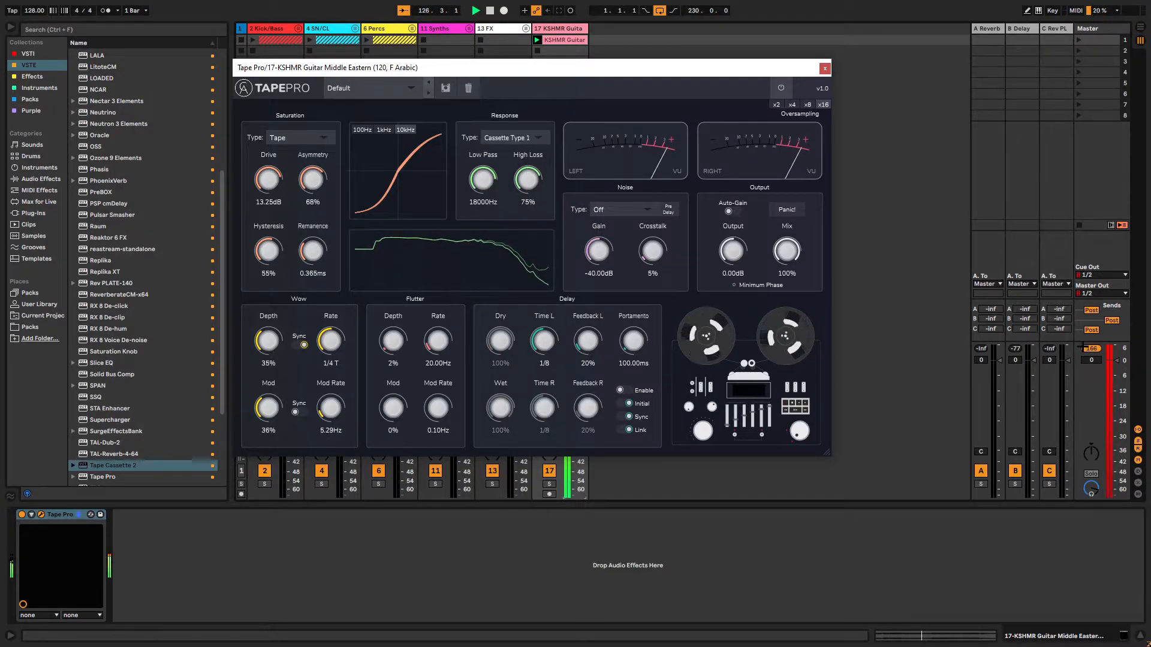
pyautogui.click(523, 138)
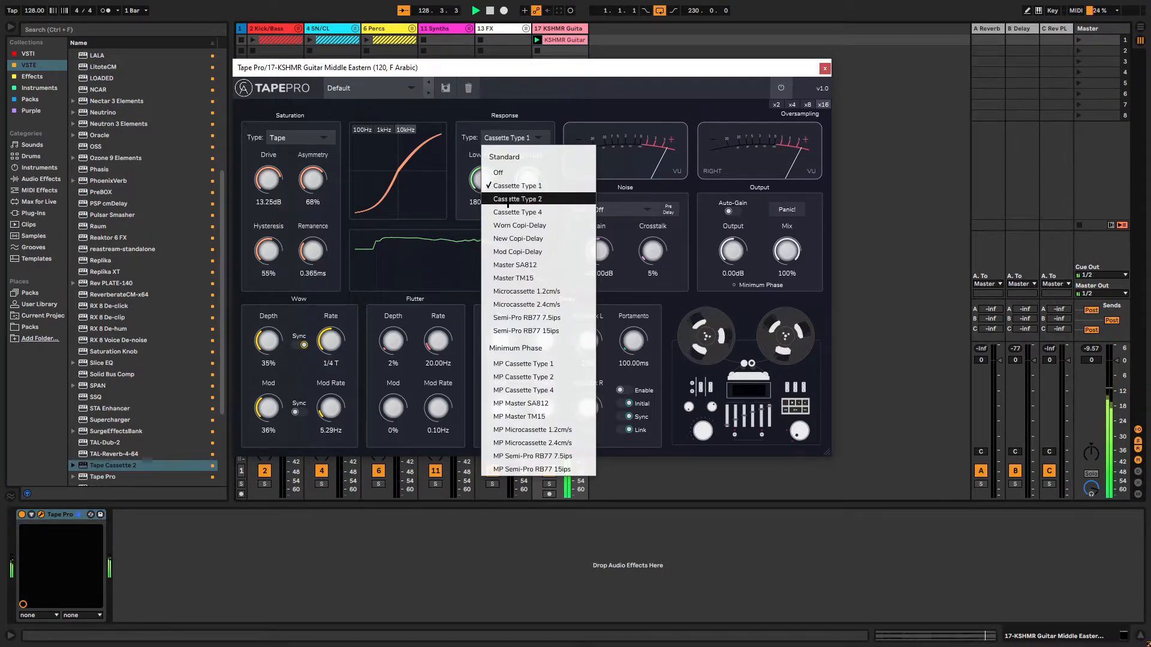
pyautogui.click(508, 199)
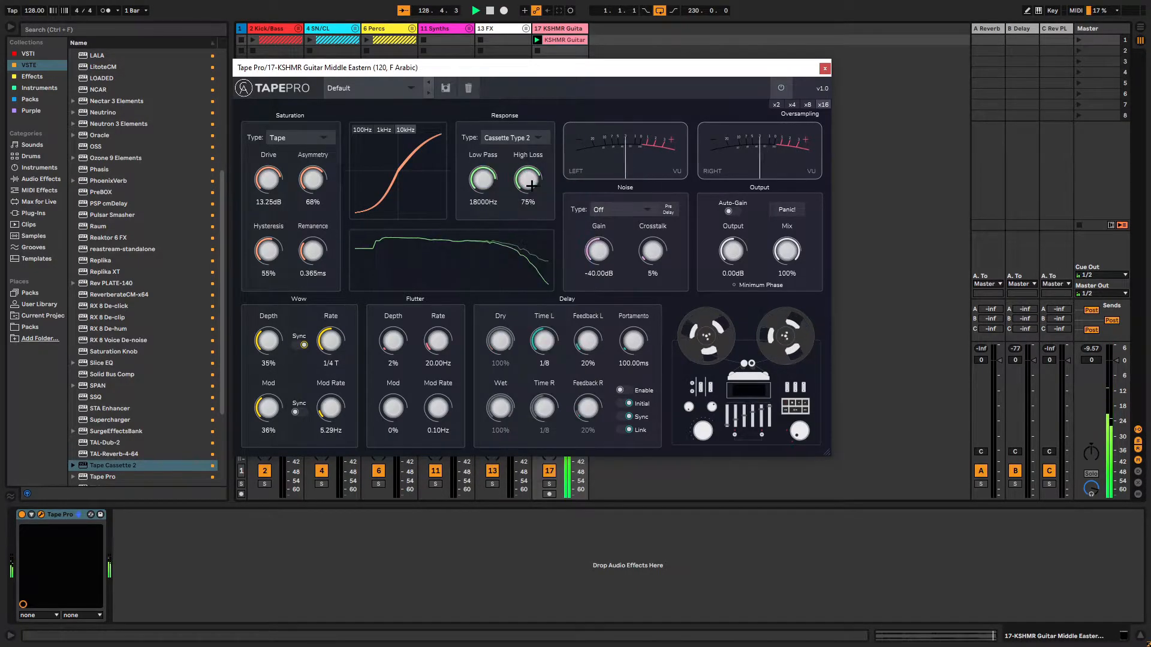
pyautogui.click(532, 136)
pyautogui.click(527, 227)
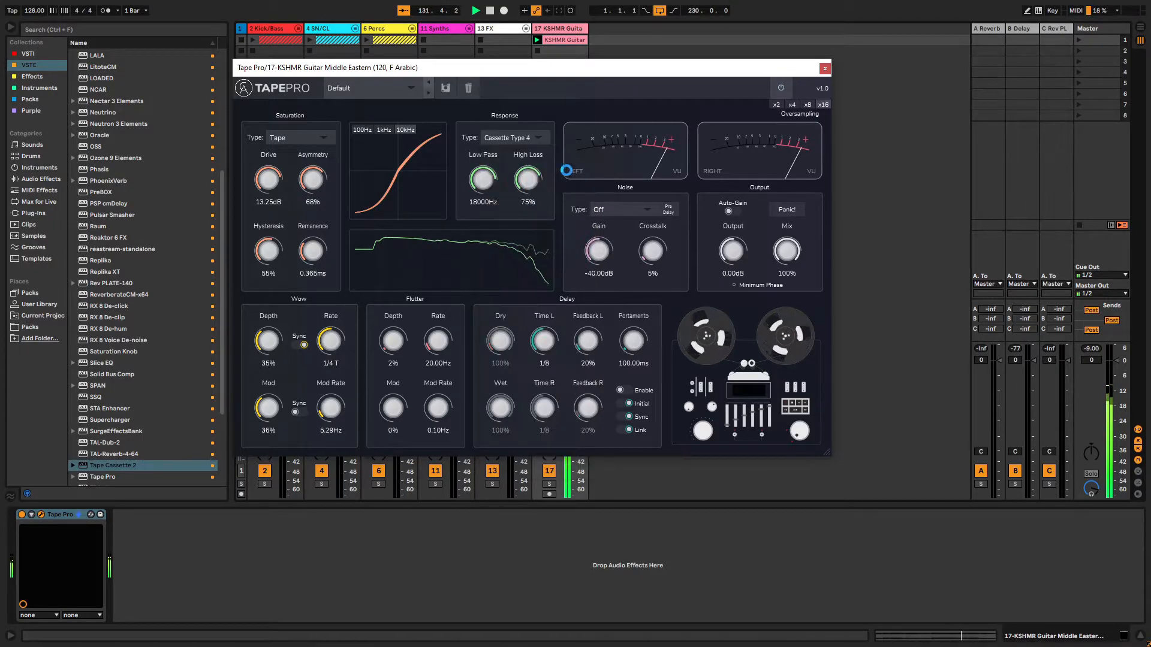
# - Compare the Worn Copi-Delay, New Copi-Delay and Mod Copi-Delay responses on the guitar
pyautogui.click(531, 138)
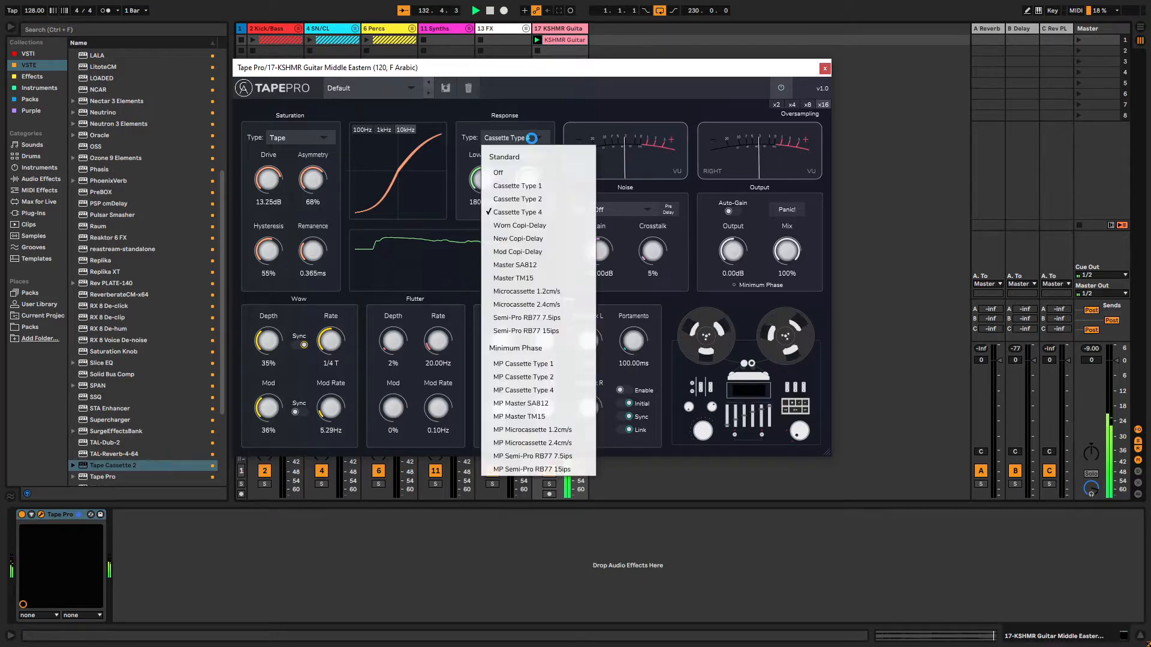
pyautogui.click(521, 225)
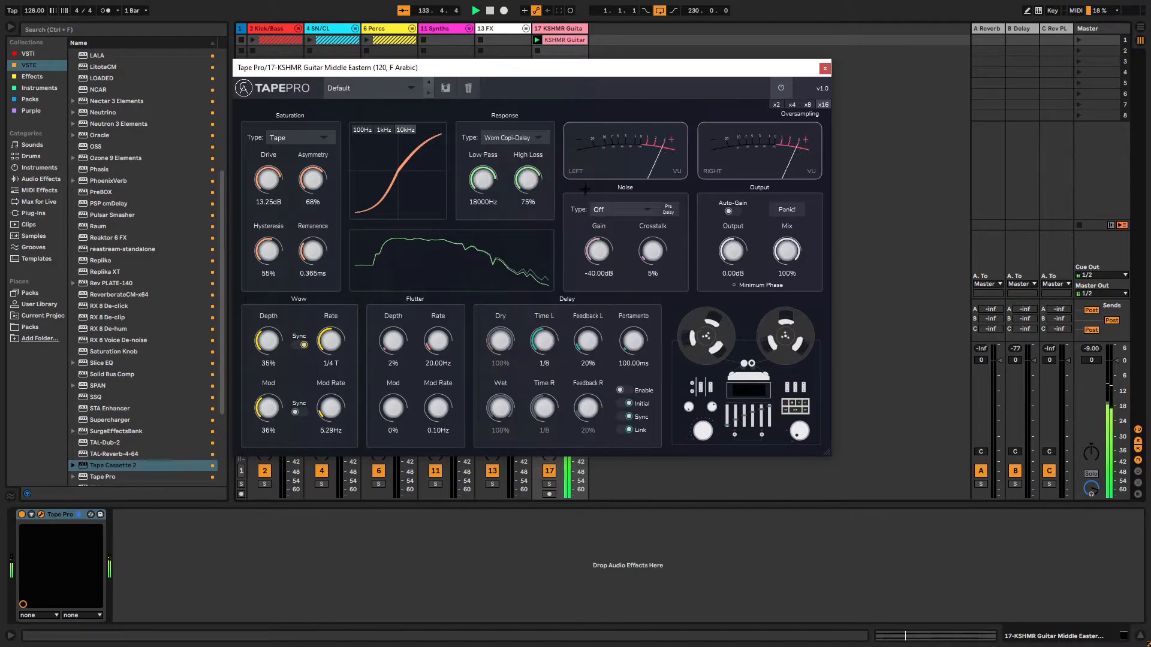
pyautogui.click(534, 138)
pyautogui.click(534, 227)
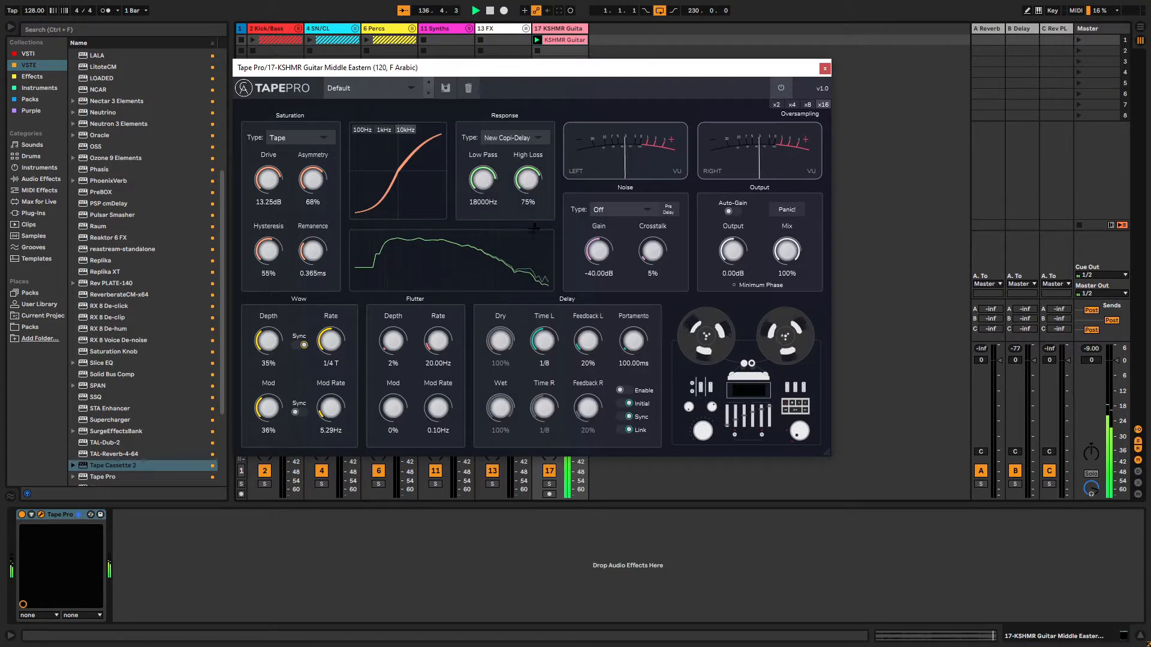
pyautogui.click(533, 138)
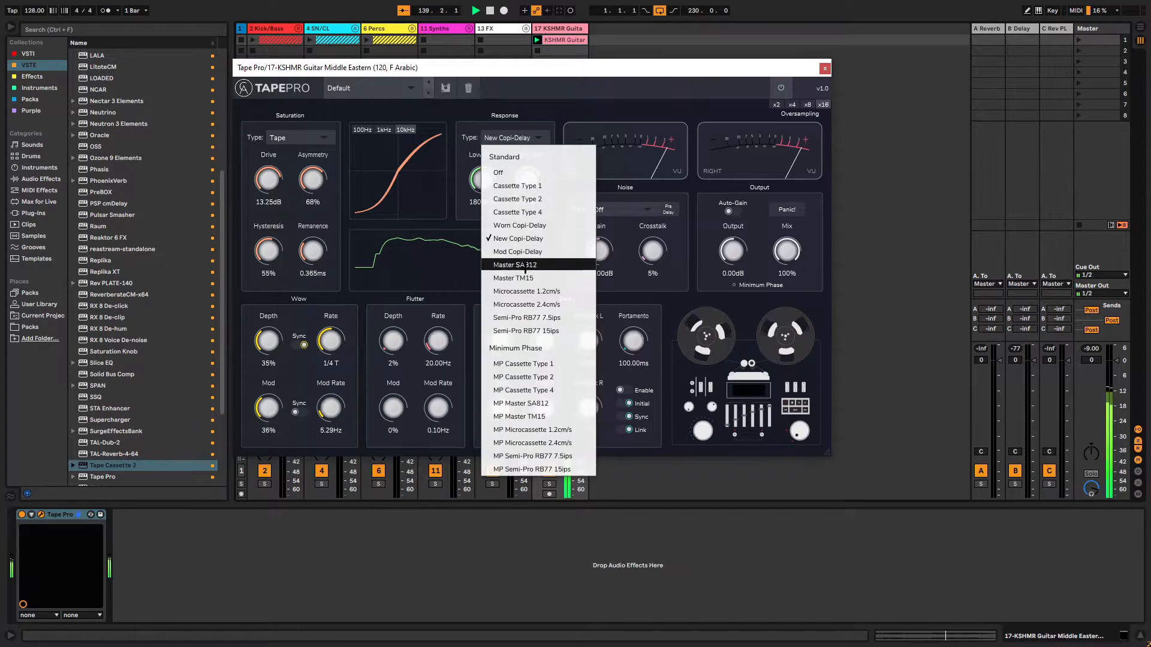
pyautogui.click(528, 261)
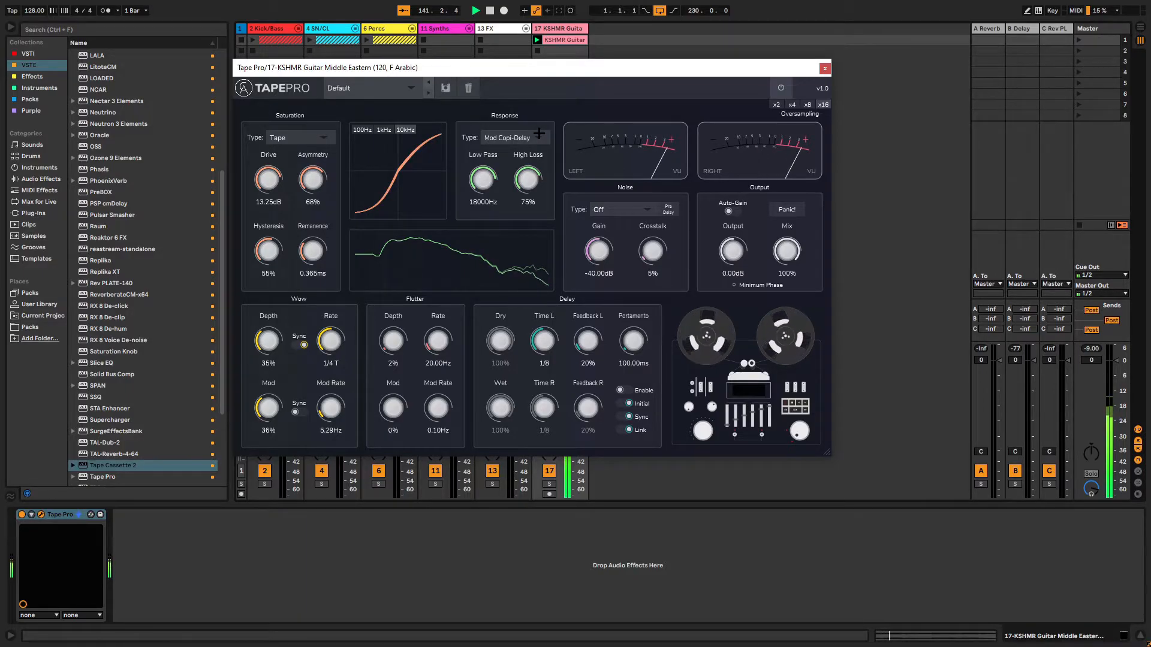
# - Switch the guitar's response type to Master SA812 and to Master TM15 to compare their sound
pyautogui.click(539, 137)
pyautogui.click(543, 265)
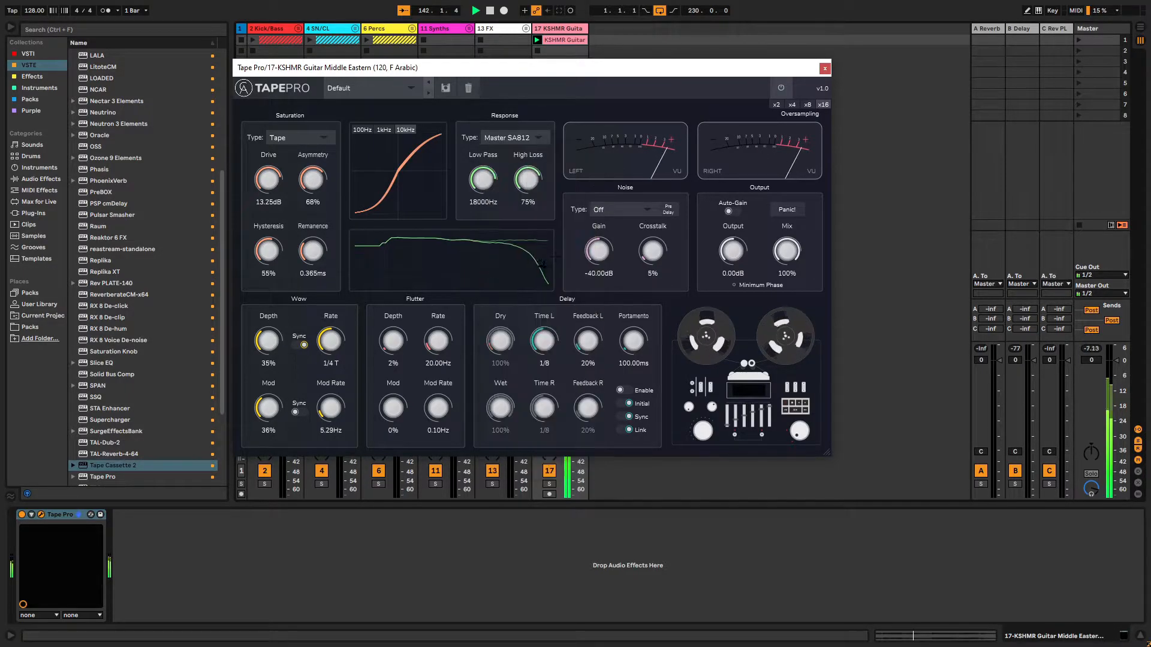
pyautogui.click(530, 138)
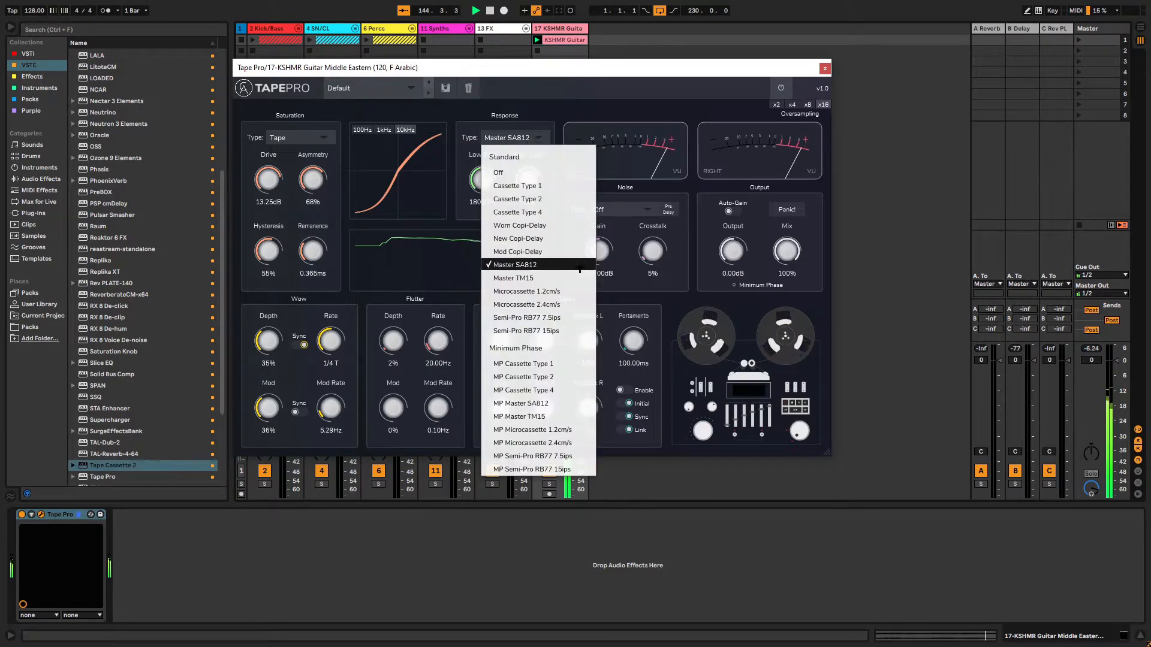
pyautogui.click(516, 278)
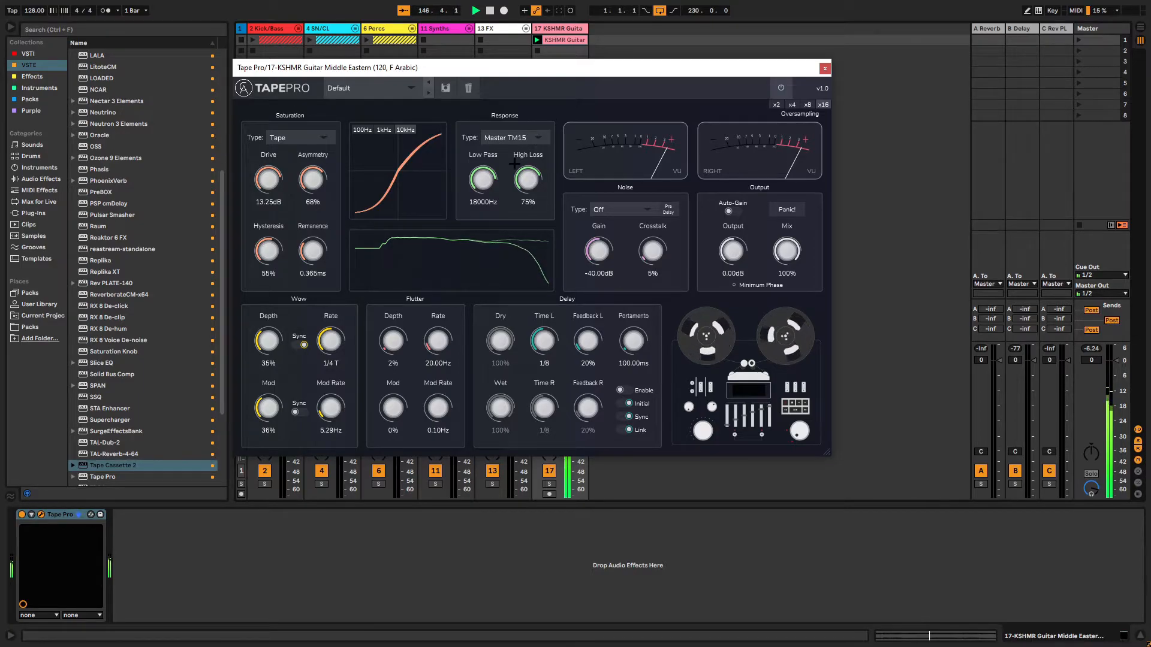
# - Audition the Microcassette 1.2cm/s and Microcassette 2.4cm/s responses on the guitar
pyautogui.click(516, 137)
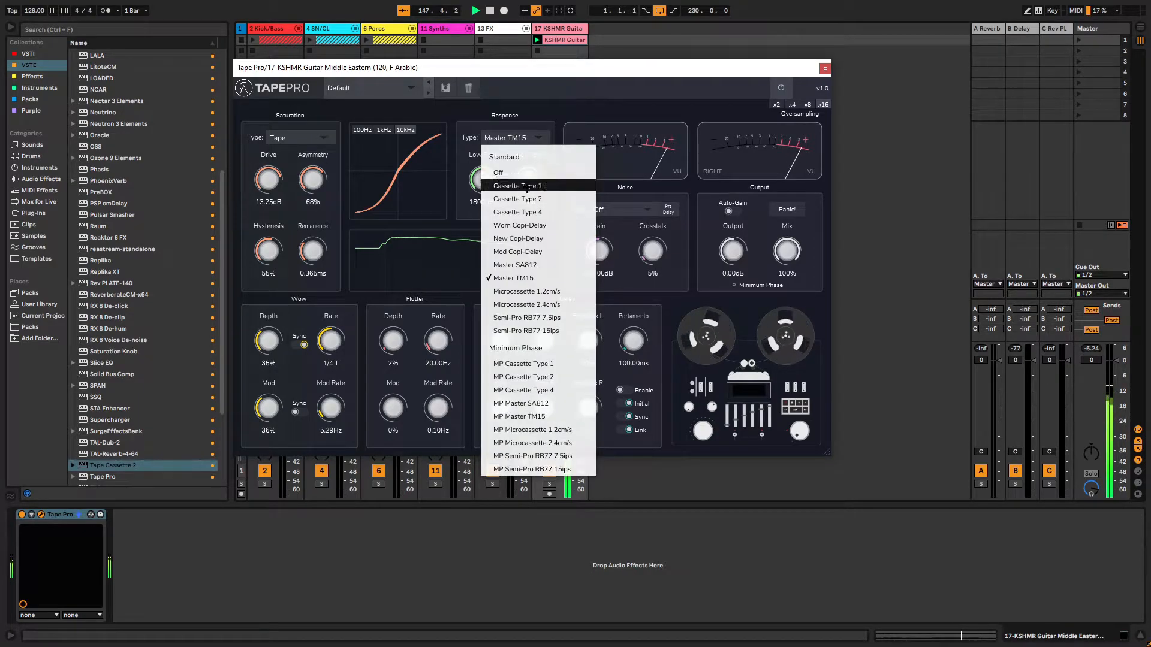
pyautogui.click(536, 293)
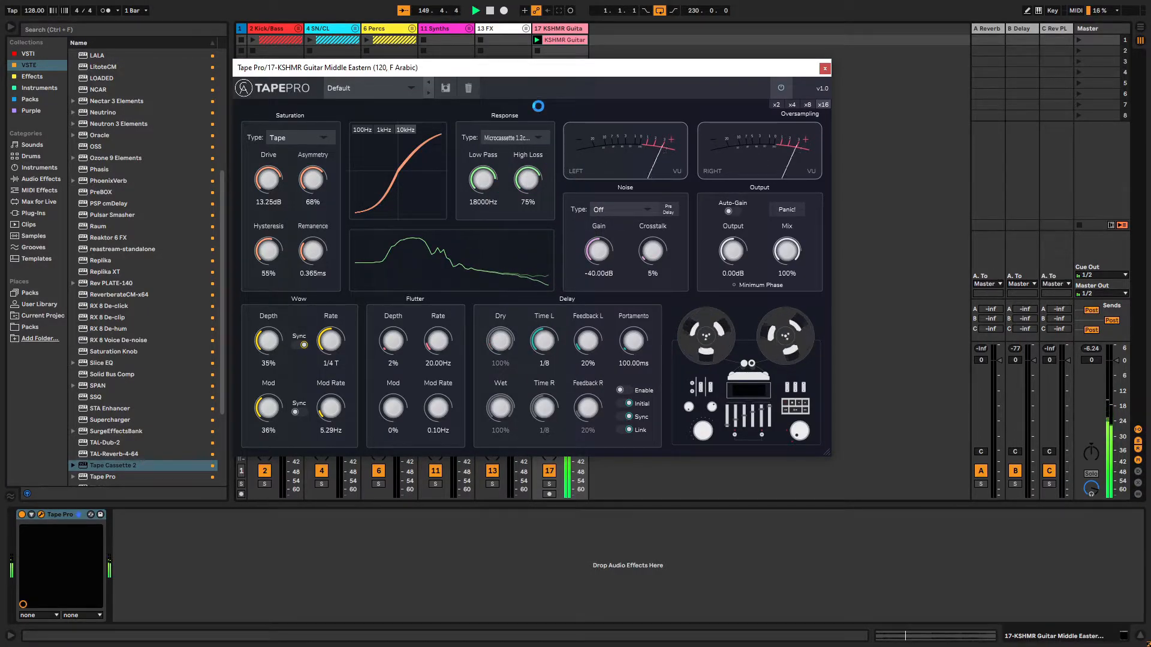
pyautogui.click(513, 134)
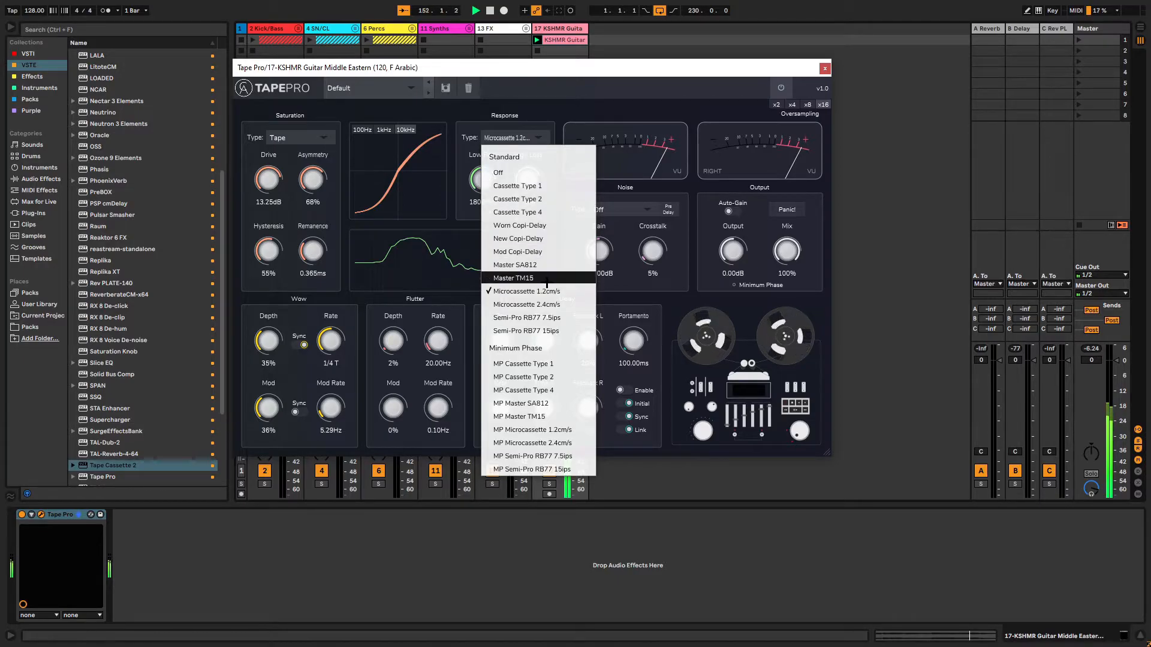
pyautogui.click(569, 304)
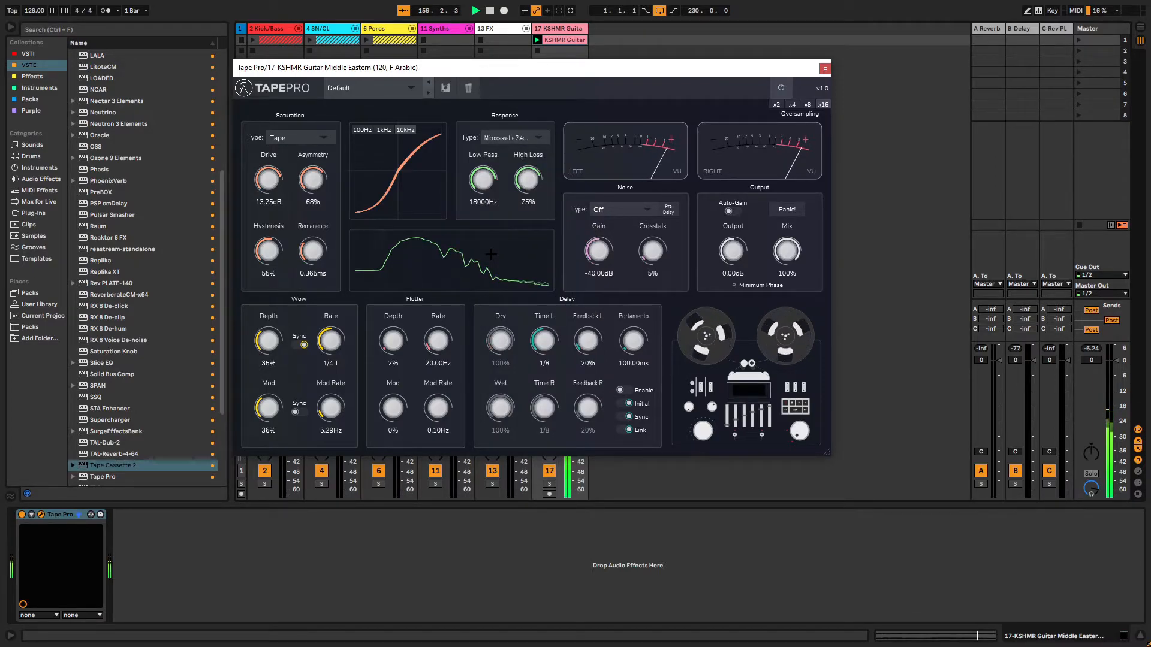
# - Audition the Semi-Pro RB77 response on the guitar at 7.5ips and at 15ips
pyautogui.click(509, 138)
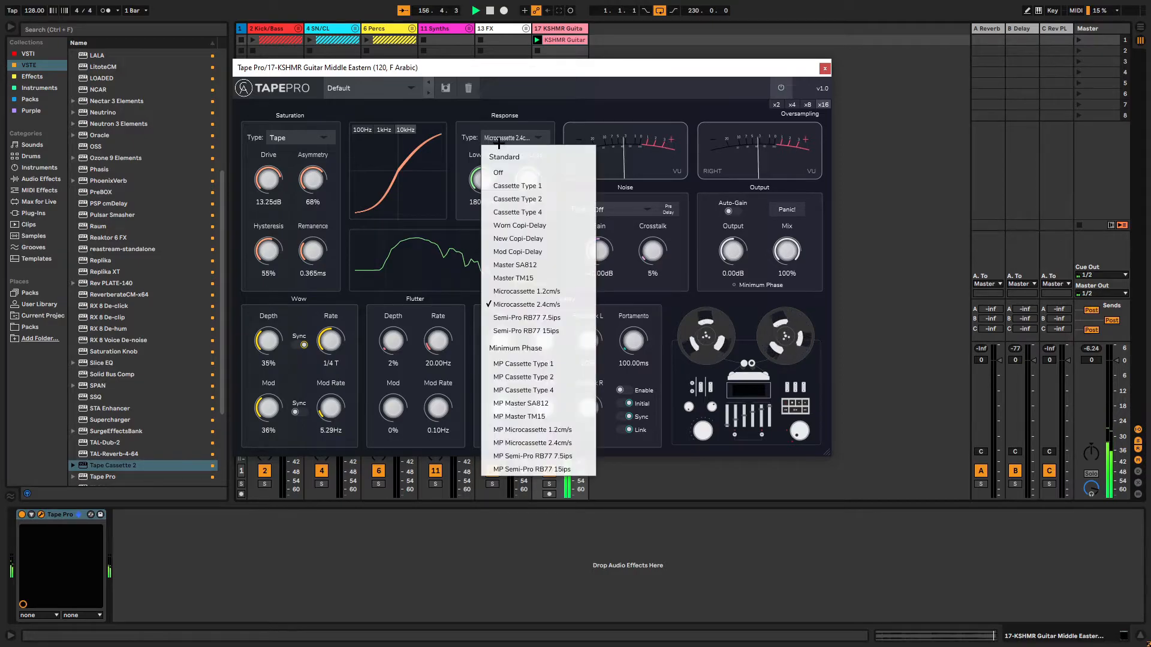
pyautogui.click(572, 319)
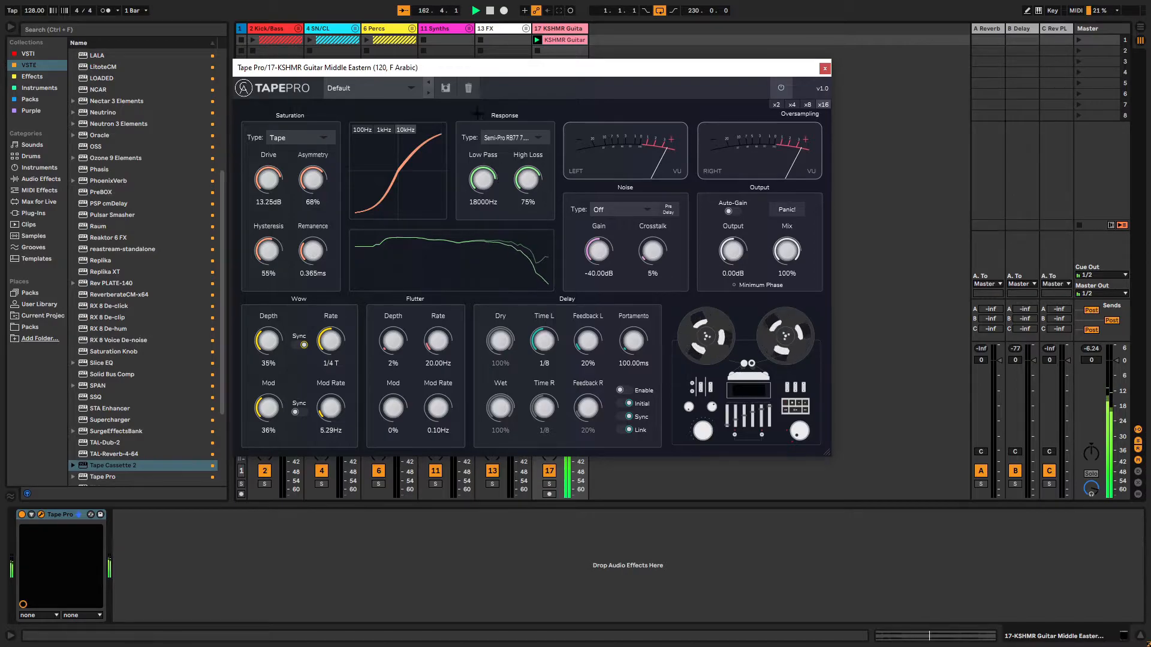
pyautogui.click(494, 136)
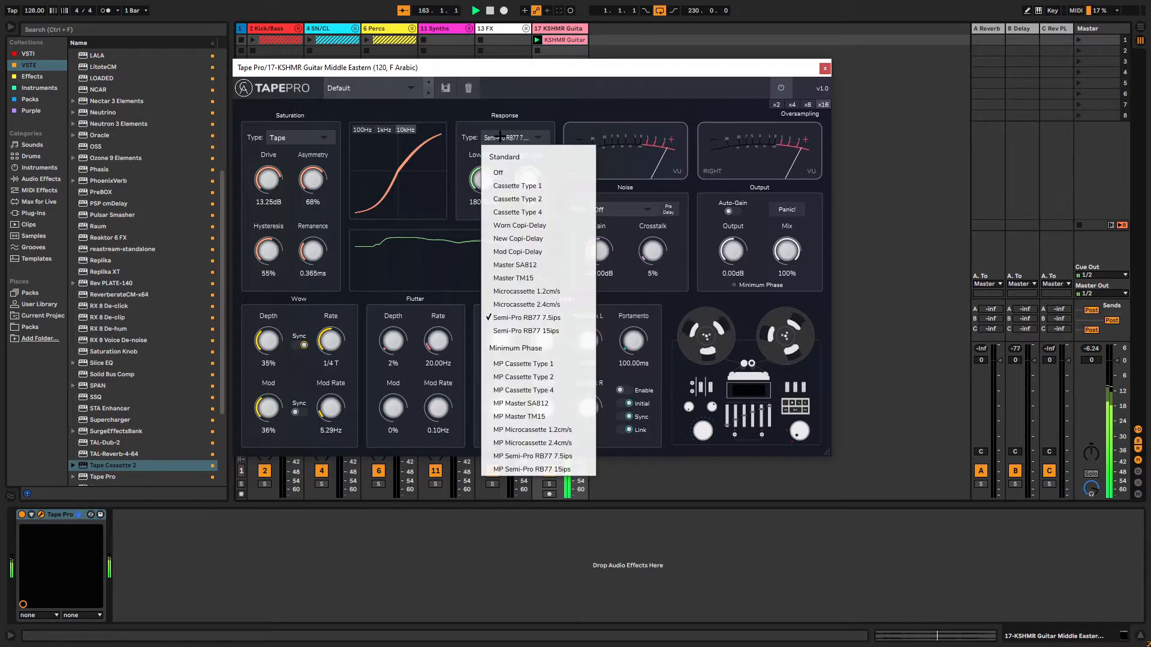
pyautogui.click(574, 331)
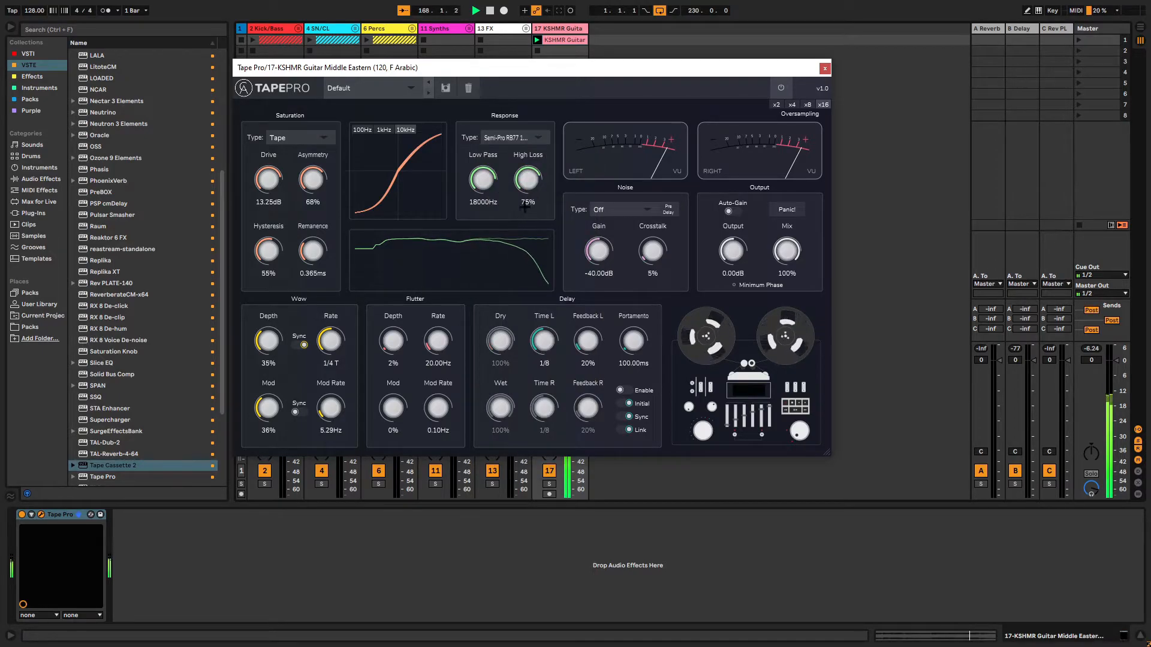
# - Set the guitar's response type to Worn Copi-Delay with High Loss at about 37% and Low Pass at about 17052 Hz
pyautogui.click(503, 134)
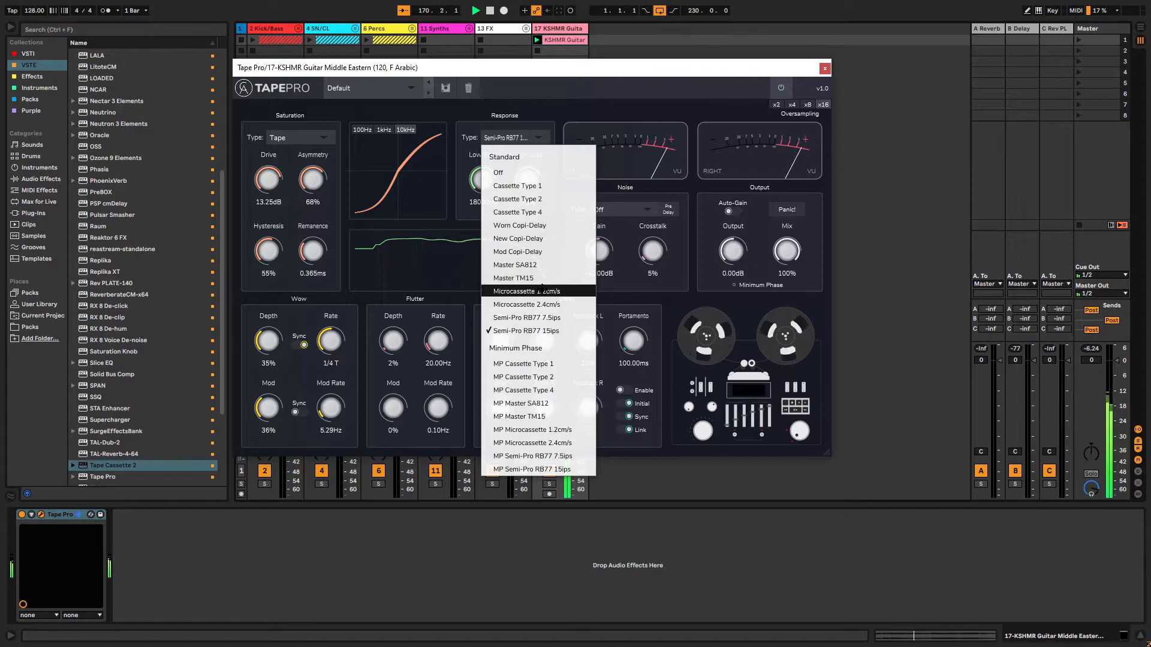
pyautogui.click(527, 239)
pyautogui.click(522, 136)
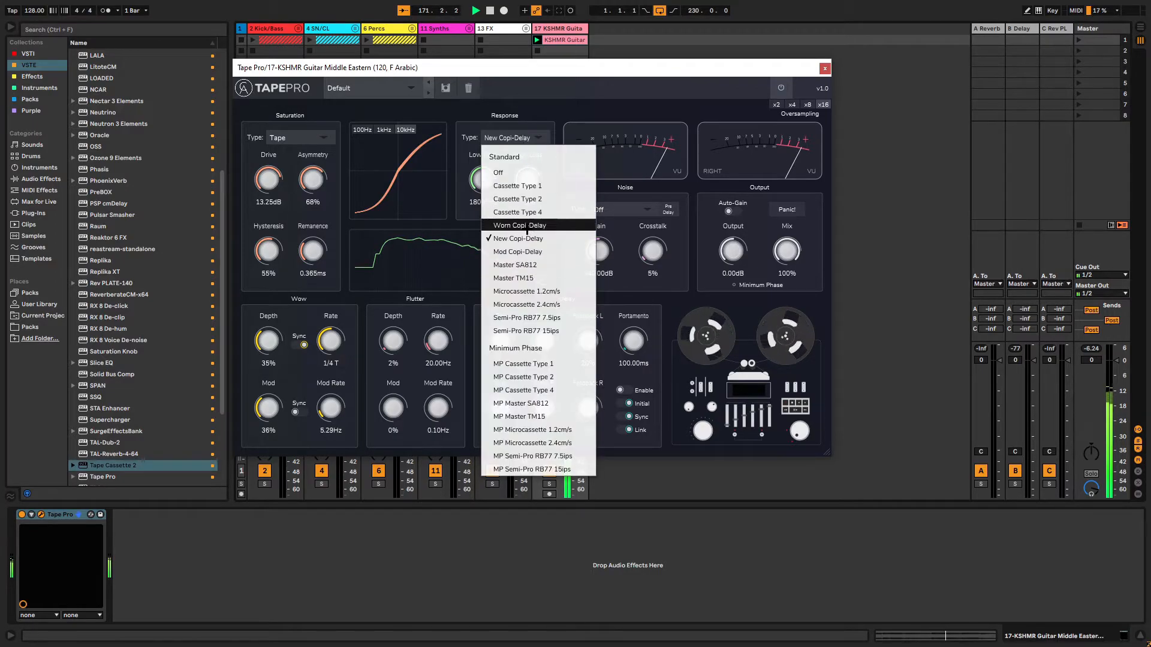
pyautogui.click(522, 225)
pyautogui.moveTo(541, 180); pyautogui.dragTo(518, 225)
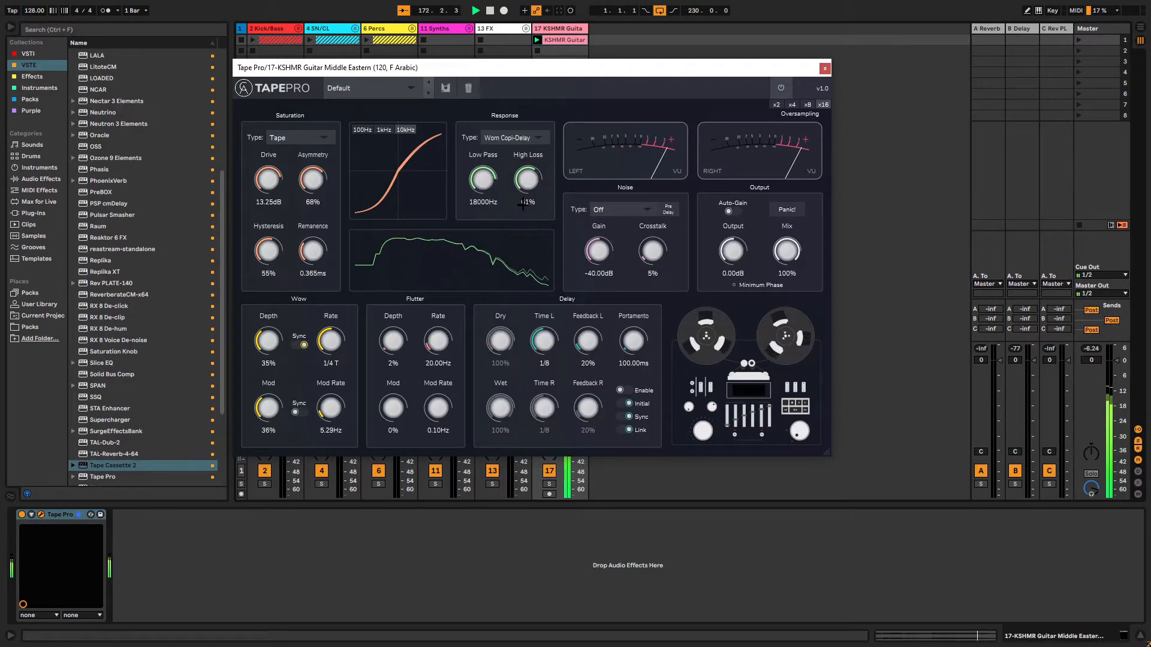
pyautogui.moveTo(479, 188)
pyautogui.mouseDown()
pyautogui.moveTo(479, 175)
pyautogui.moveTo(476, 193)
pyautogui.mouseUp()
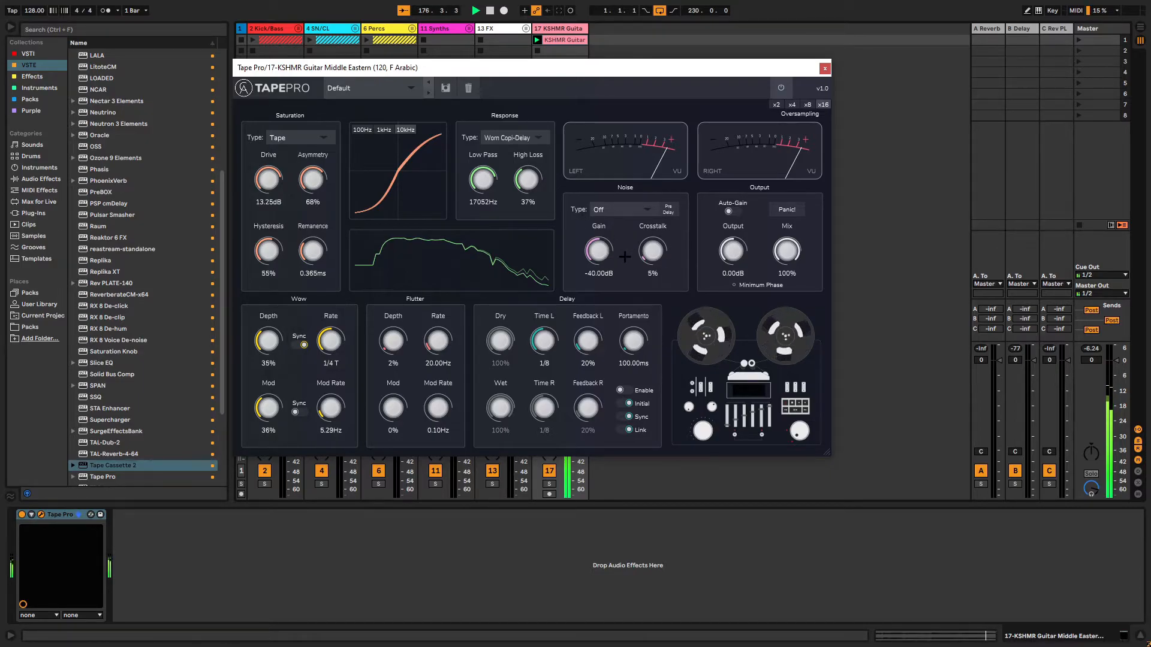
# - Add Cassette Type 2 noise at about -27.52 dB Gain and raise the Flutter Depth to about 19%
pyautogui.click(622, 209)
pyautogui.click(621, 209)
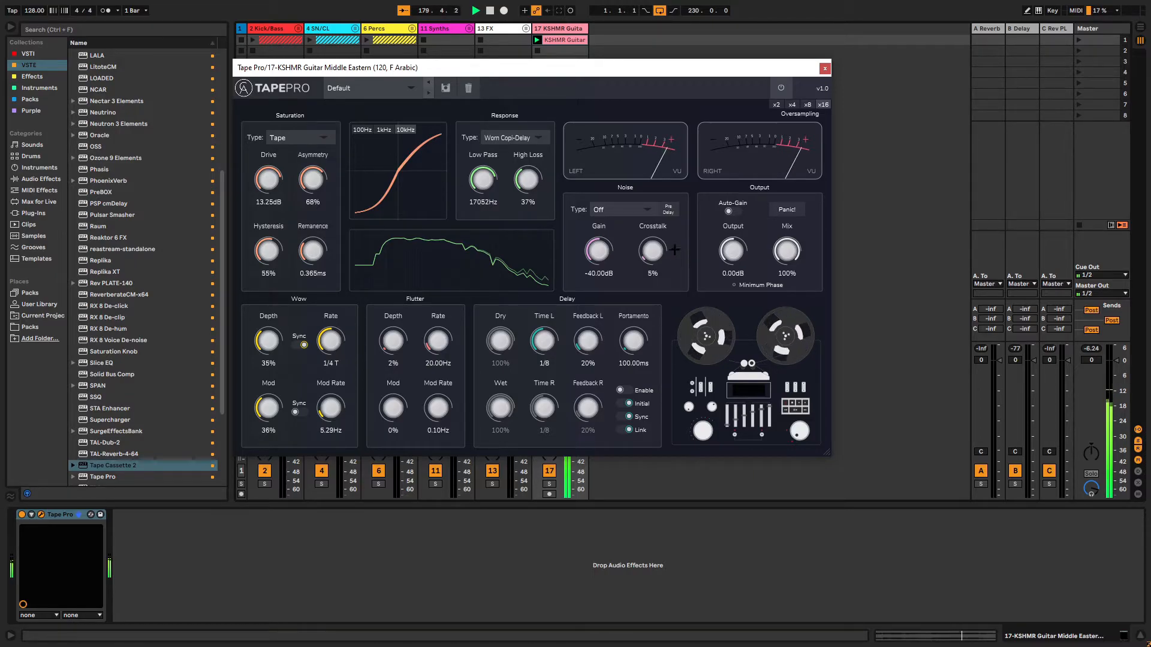
pyautogui.click(622, 209)
pyautogui.click(605, 250)
pyautogui.moveTo(600, 244); pyautogui.dragTo(599, 228)
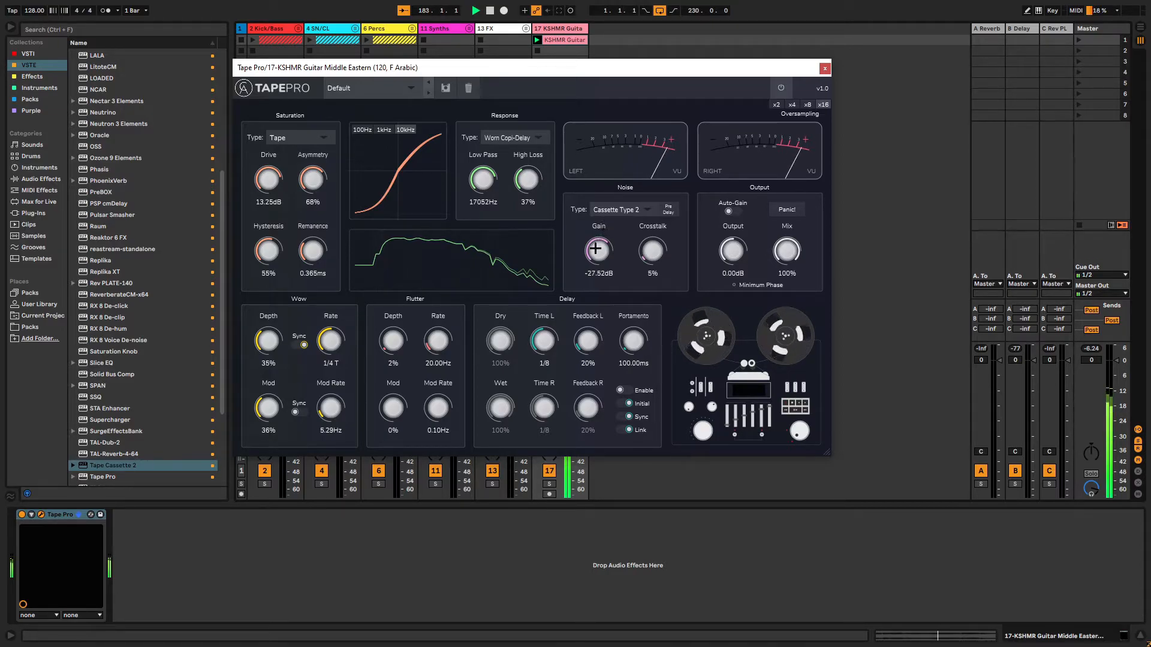
pyautogui.moveTo(373, 338); pyautogui.dragTo(386, 327)
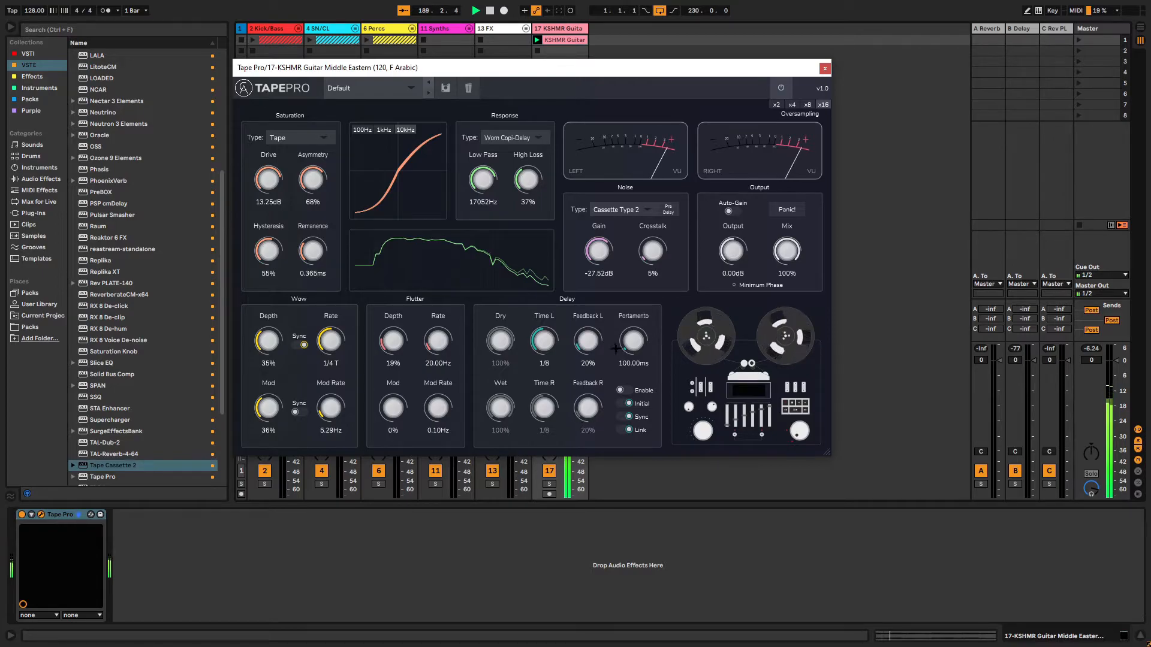
# - Enable the guitar's delay with Initial off, Time at 1/8 D, Wet at about 66% and Feedback at about 66%
pyautogui.click(624, 391)
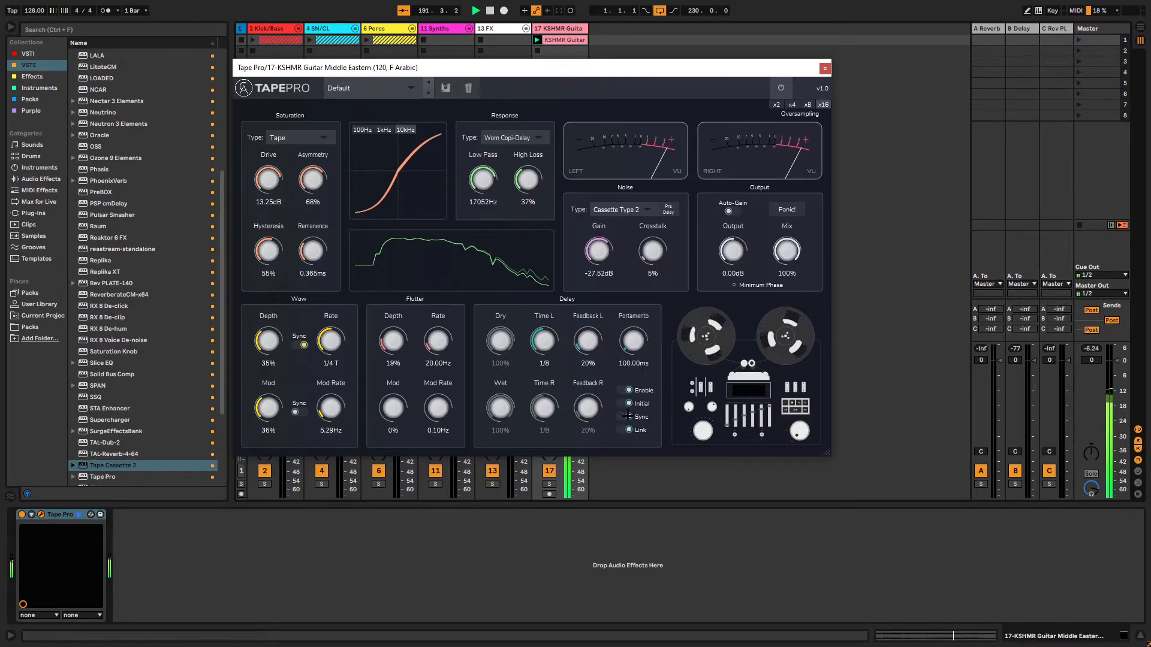
pyautogui.moveTo(549, 347); pyautogui.dragTo(549, 340)
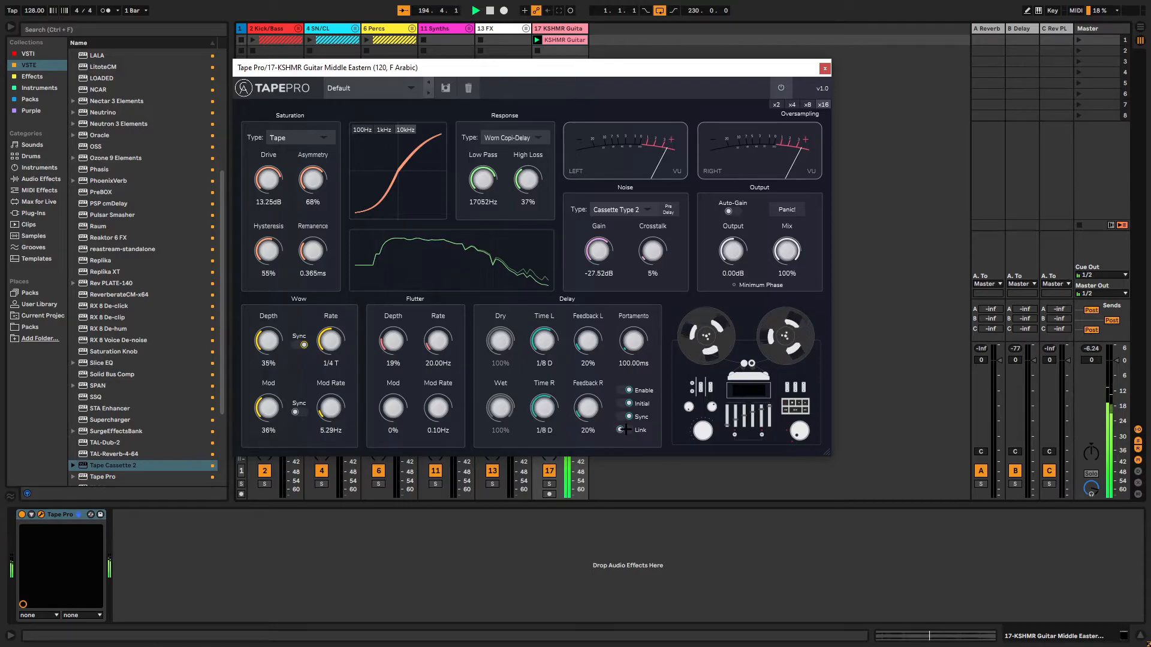
pyautogui.click(624, 402)
pyautogui.moveTo(494, 400); pyautogui.dragTo(491, 444)
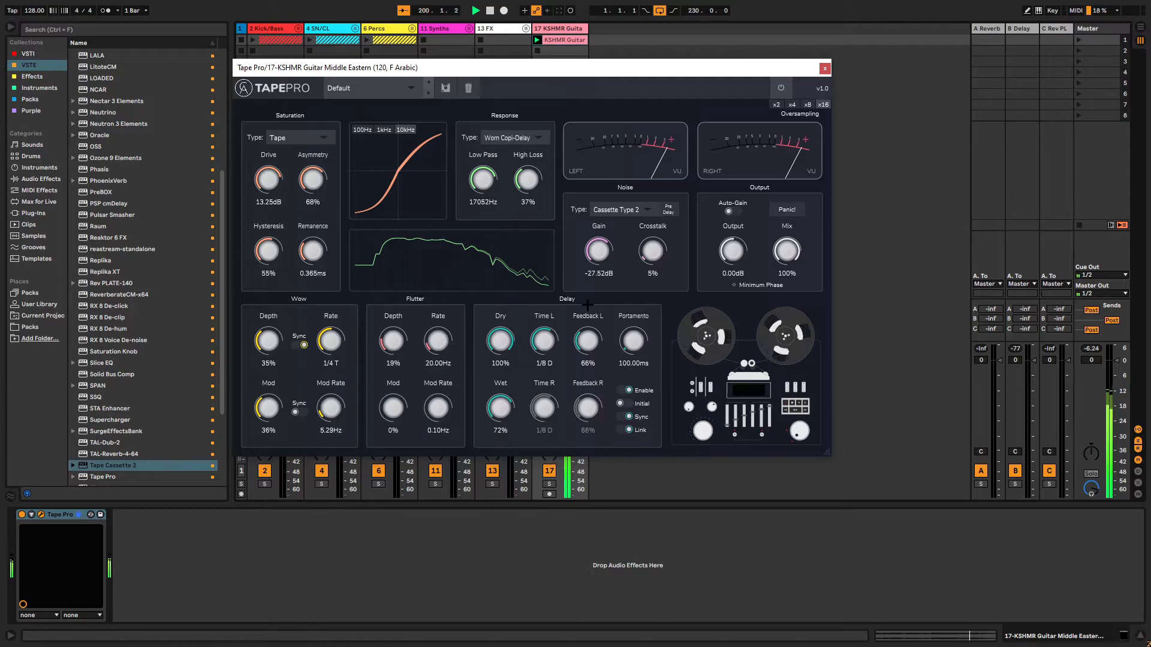
pyautogui.moveTo(508, 411); pyautogui.dragTo(507, 415)
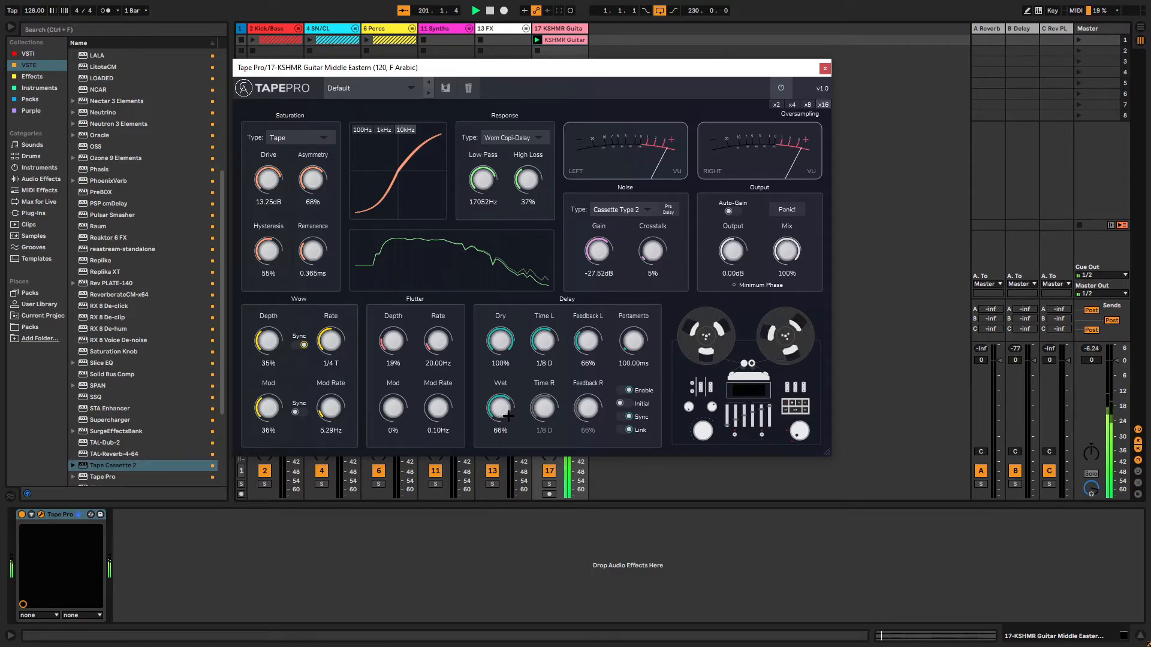
# - Audition a 1/4 delay time, return to 1/8 D, and raise Wet to about 70% and Feedback to about 82%
pyautogui.moveTo(561, 349); pyautogui.dragTo(550, 315)
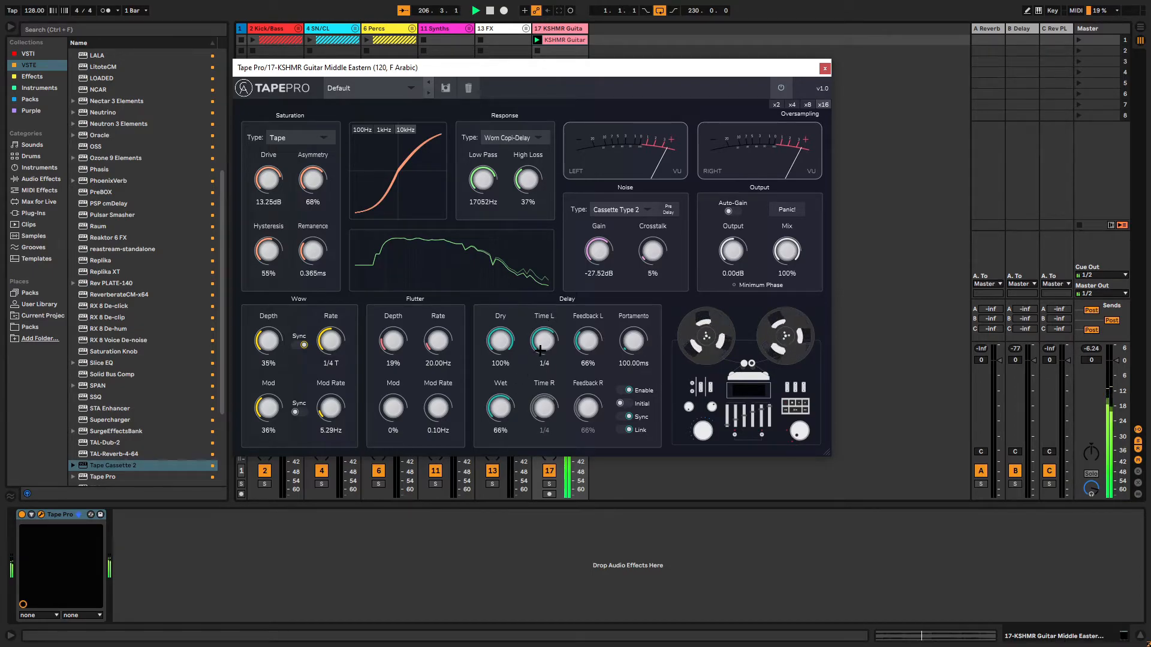
pyautogui.moveTo(543, 351); pyautogui.dragTo(505, 410)
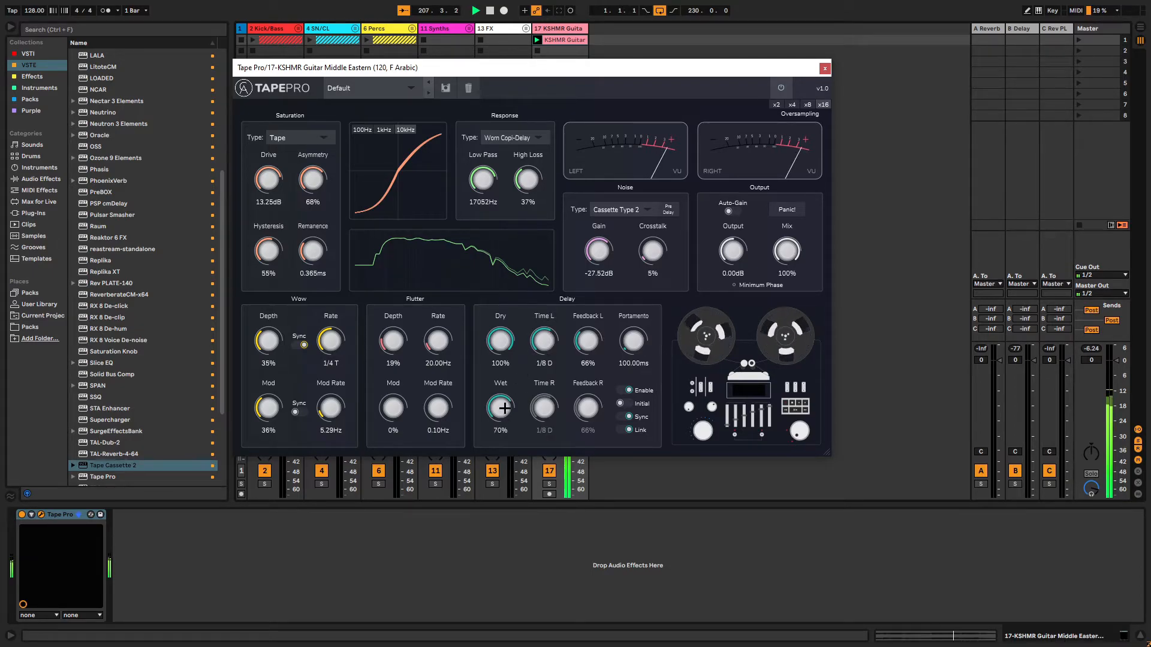
pyautogui.moveTo(590, 355); pyautogui.dragTo(588, 340)
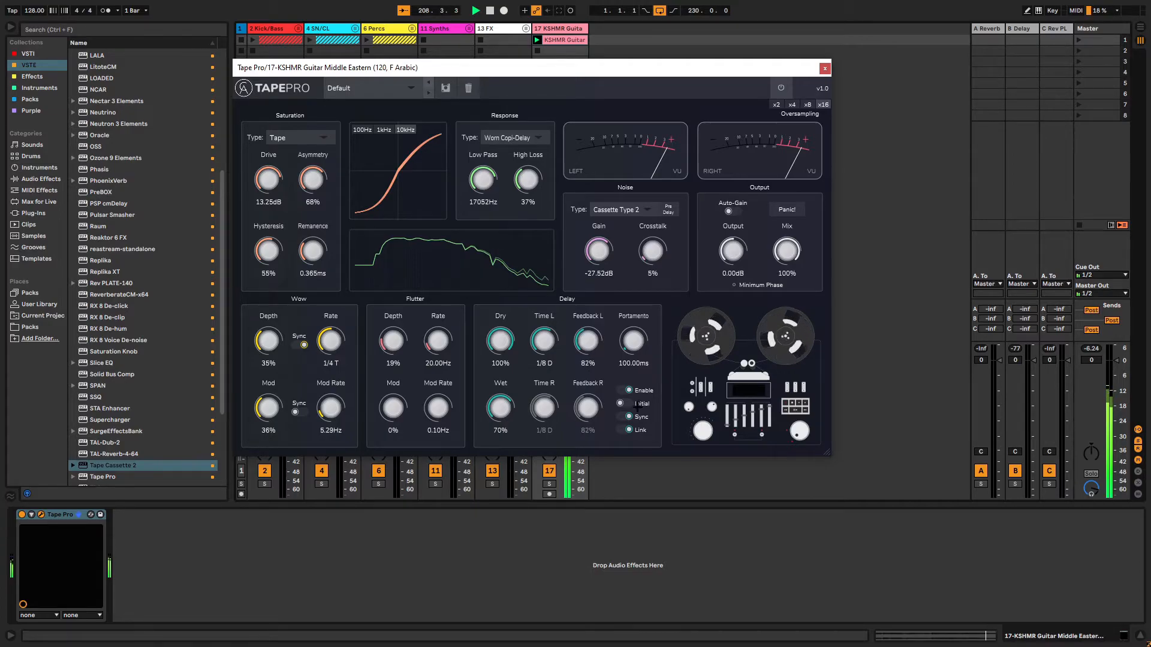
# - Unlink the delay channels, lower Feedback R to about 57%, and audition Time R at 1/8 before returning it to 1/8 D
pyautogui.click(628, 416)
pyautogui.click(624, 416)
pyautogui.click(624, 430)
pyautogui.moveTo(587, 409); pyautogui.dragTo(586, 395)
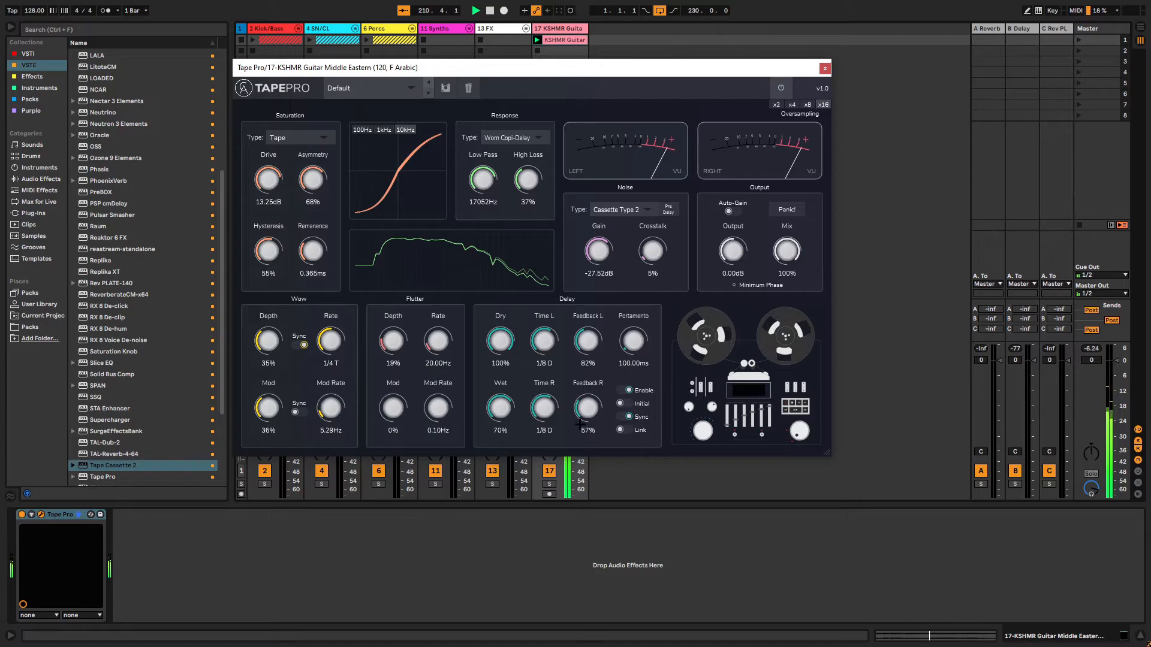
pyautogui.moveTo(535, 409); pyautogui.dragTo(549, 420)
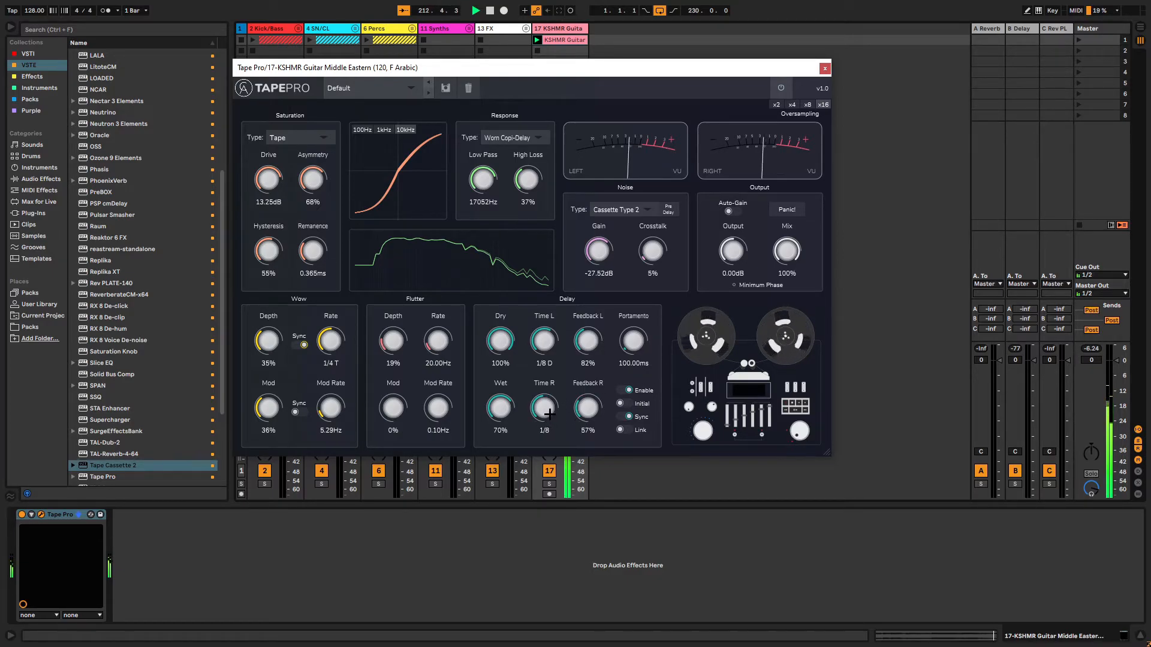
pyautogui.moveTo(546, 413); pyautogui.dragTo(546, 395)
# - Raise the delay's Portamento to about 1656.88 ms and lower its Wet level to about 62%
pyautogui.moveTo(640, 346); pyautogui.dragTo(642, 292)
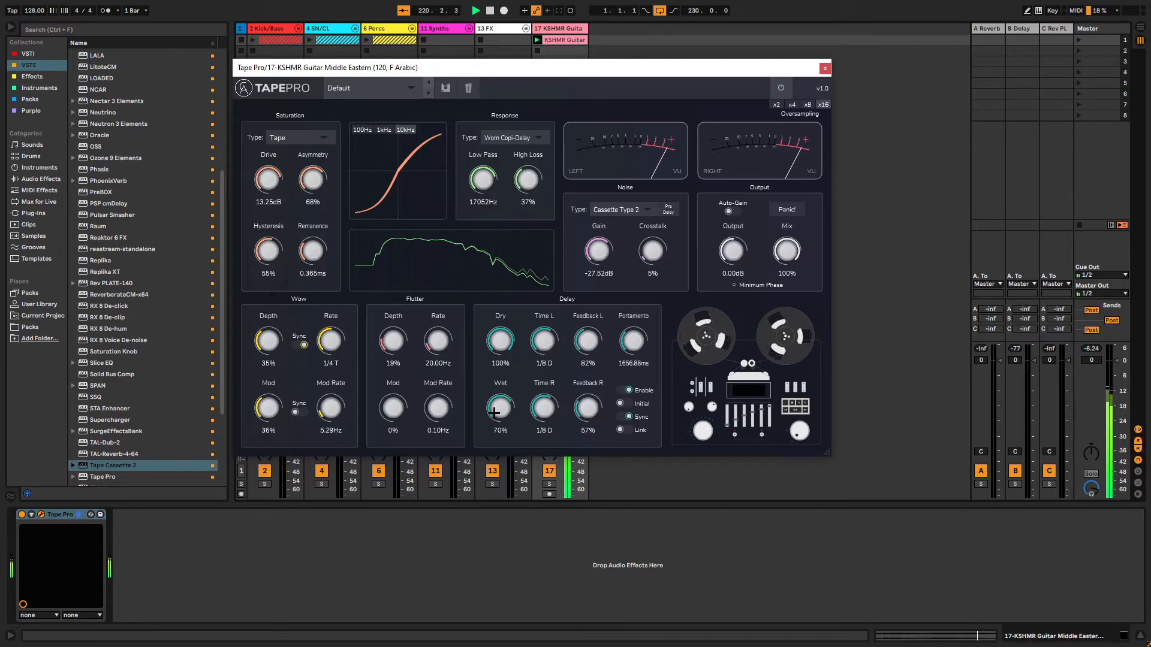
pyautogui.moveTo(495, 416); pyautogui.dragTo(495, 424)
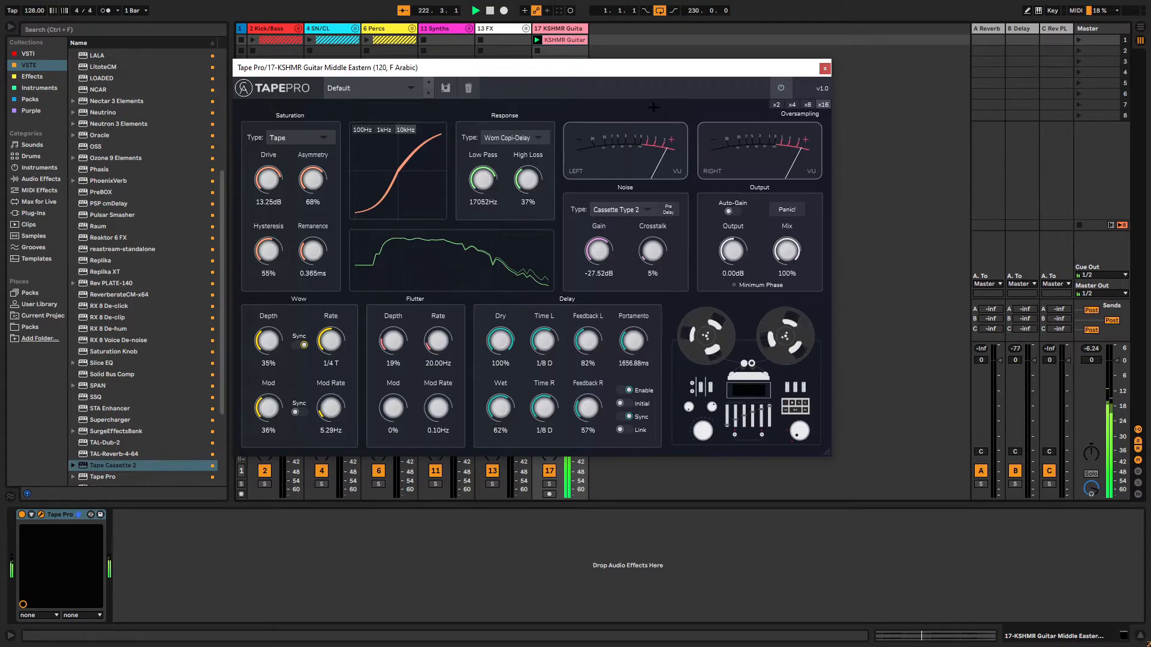
pyautogui.moveTo(604, 73)
pyautogui.mouseDown()
pyautogui.moveTo(655, 82)
pyautogui.moveTo(599, 80)
pyautogui.mouseUp()
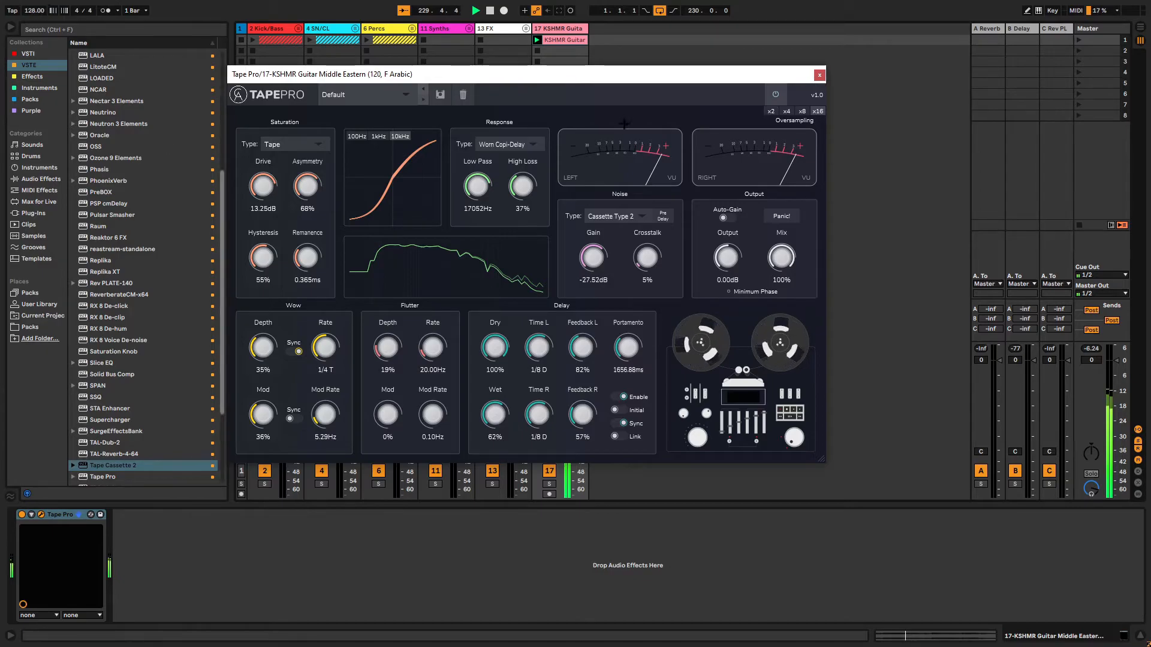
# - Set the noise Gain to about -26.56 dB with 12% Crosstalk, and raise Flutter Depth to 23% and Wow Depth to 37%
pyautogui.moveTo(600, 260); pyautogui.dragTo(643, 252)
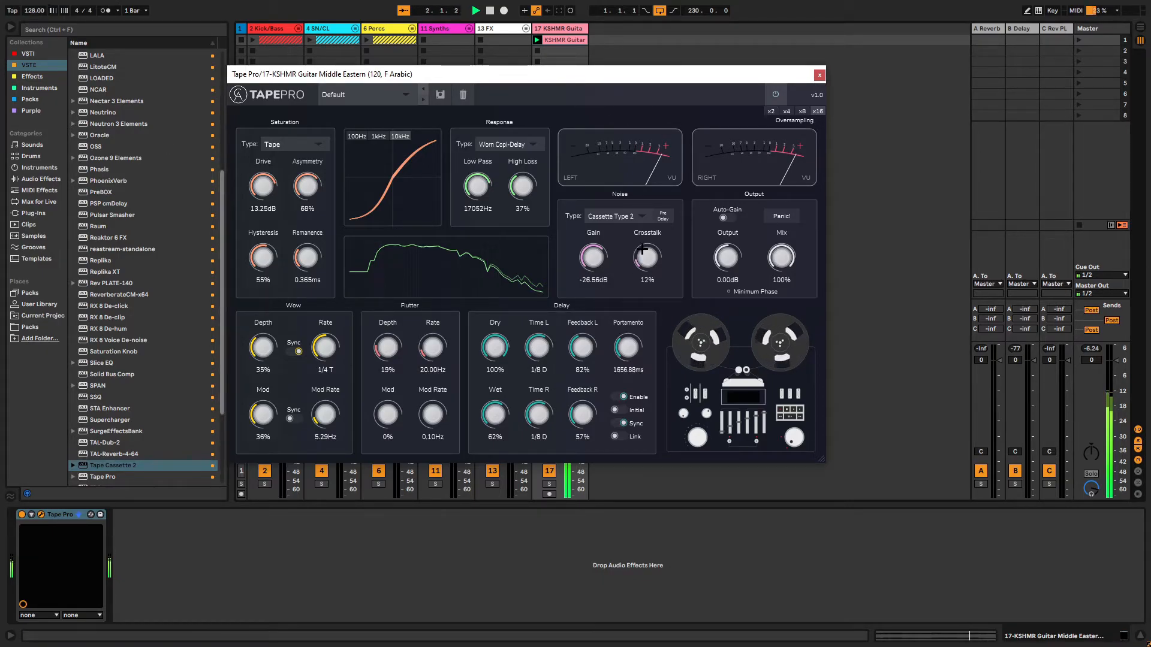
pyautogui.moveTo(391, 349); pyautogui.dragTo(389, 344)
pyautogui.moveTo(254, 351); pyautogui.dragTo(252, 349)
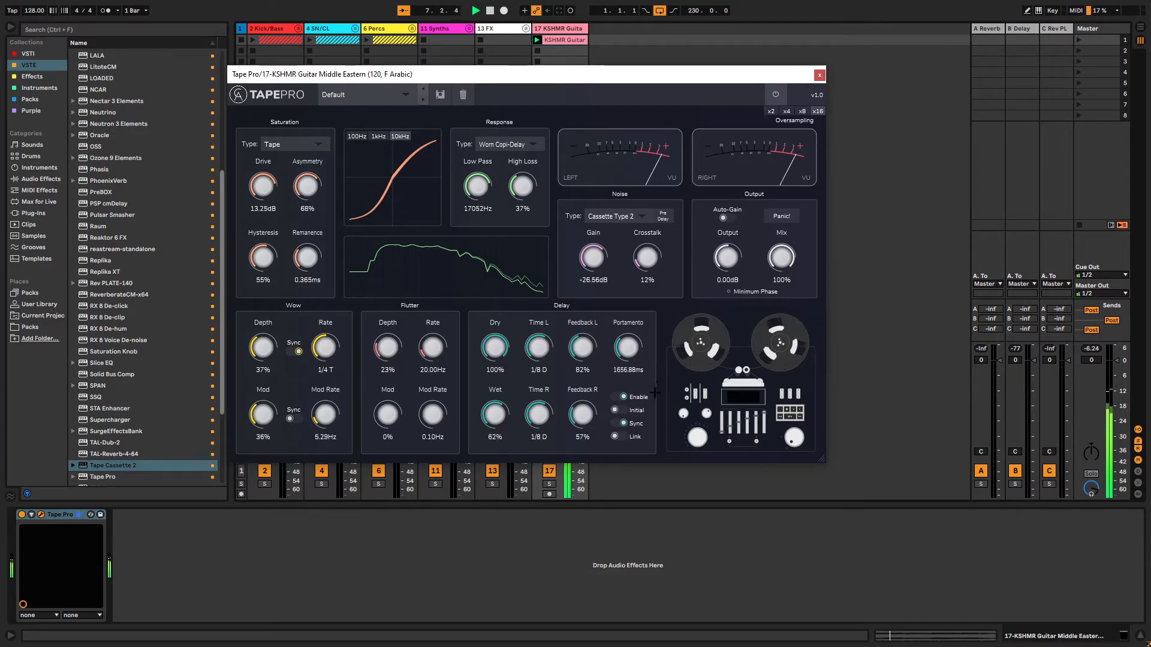
# - Link and unlink the delay channels to match Feedback R to Feedback L at 82%
pyautogui.click(623, 437)
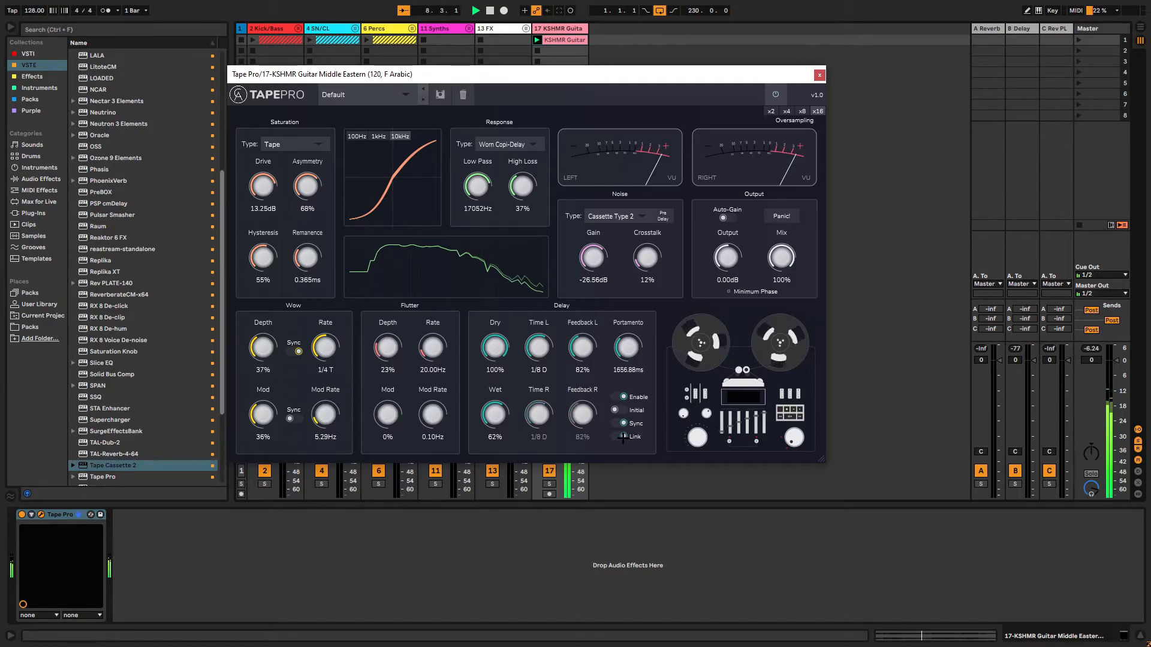
pyautogui.click(624, 437)
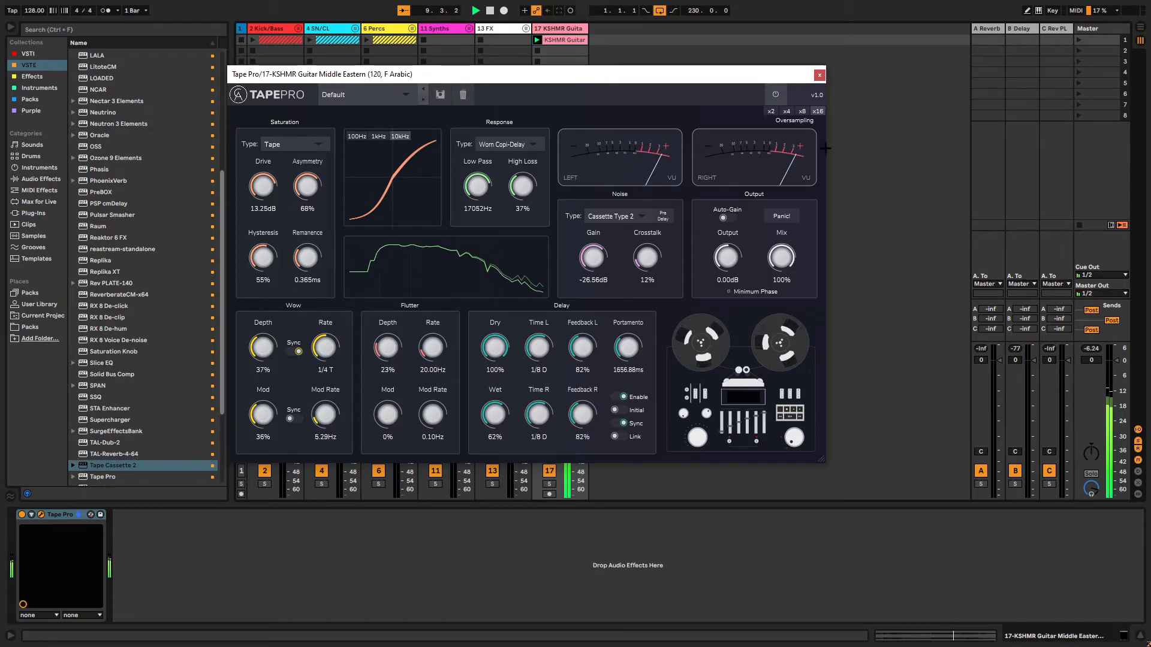
# - Raise the plug-in's Output to about 4.99 dB and compare the Mix at 0% and 100%, leaving it at 100%
pyautogui.moveTo(736, 75); pyautogui.dragTo(835, 92)
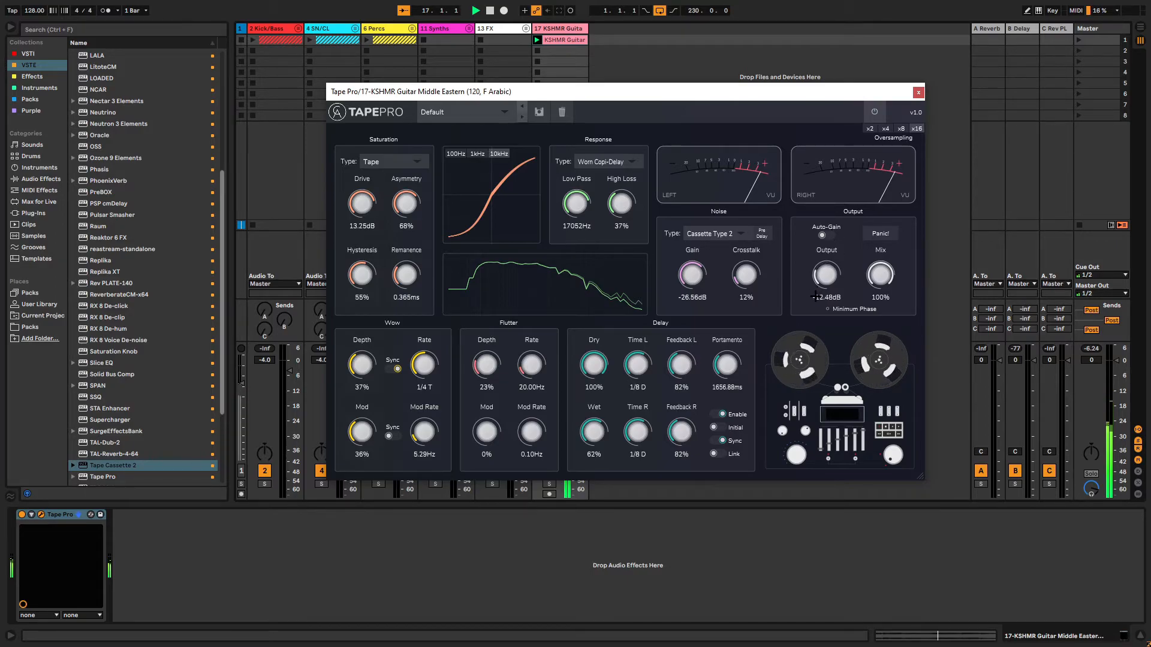
pyautogui.moveTo(810, 320); pyautogui.dragTo(808, 234)
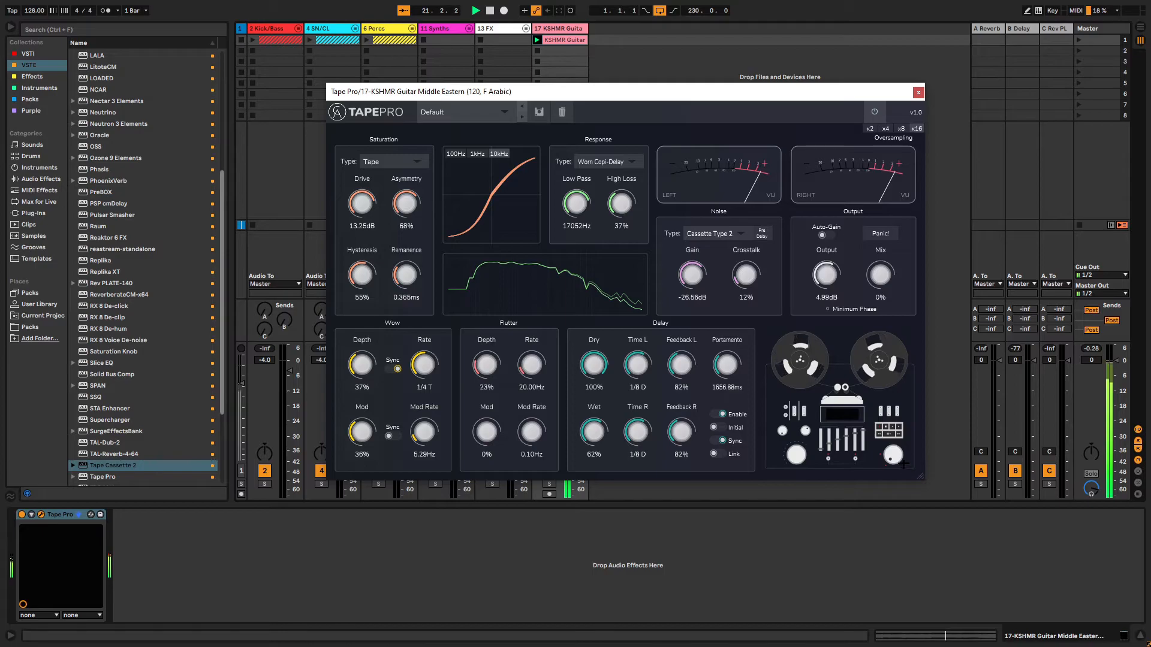
pyautogui.moveTo(873, 279); pyautogui.dragTo(869, 242)
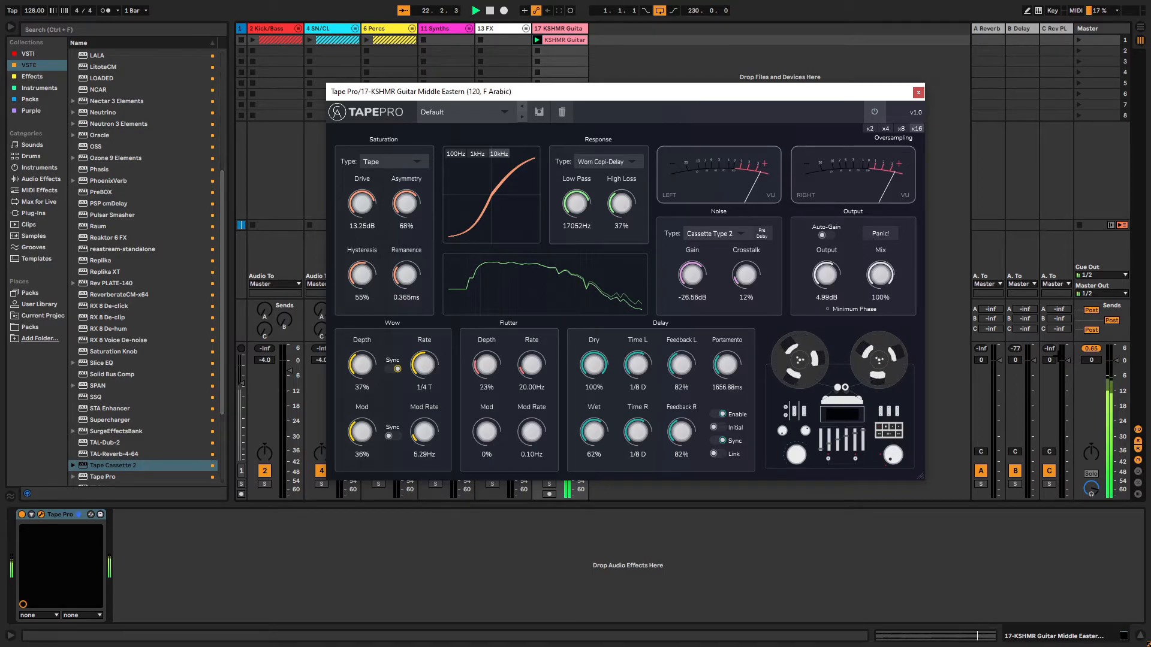
# - Zero the delay feedback with Panic!, and bring Feedback L up to about 89% and Feedback R to about 70%
pyautogui.click(832, 81)
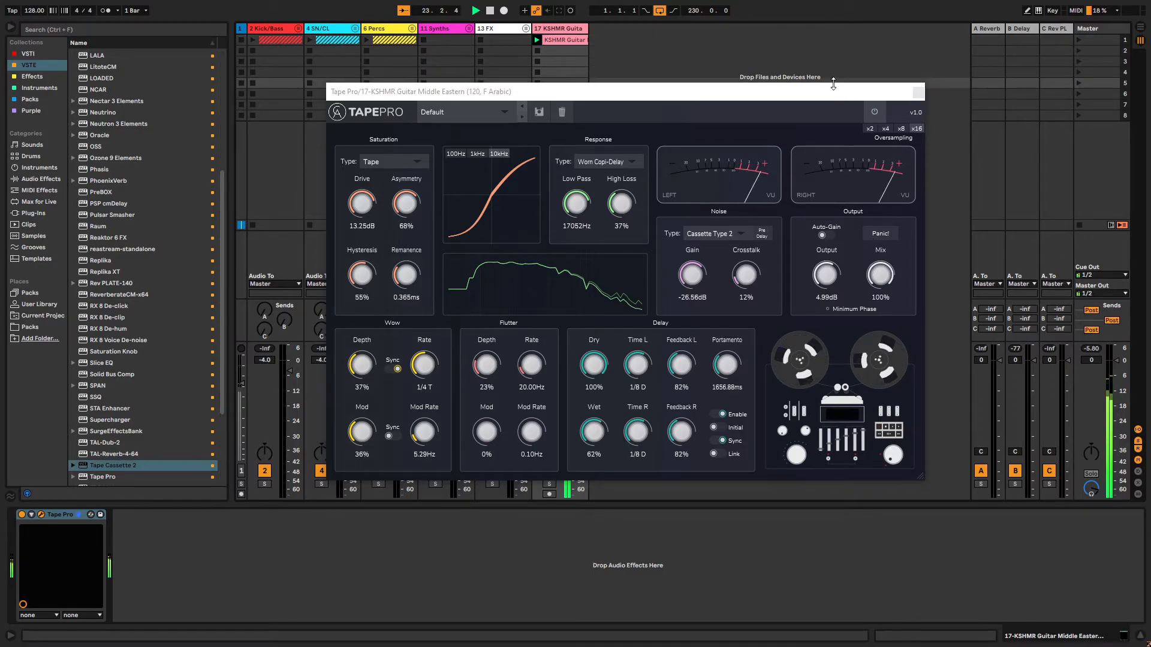
pyautogui.click(879, 234)
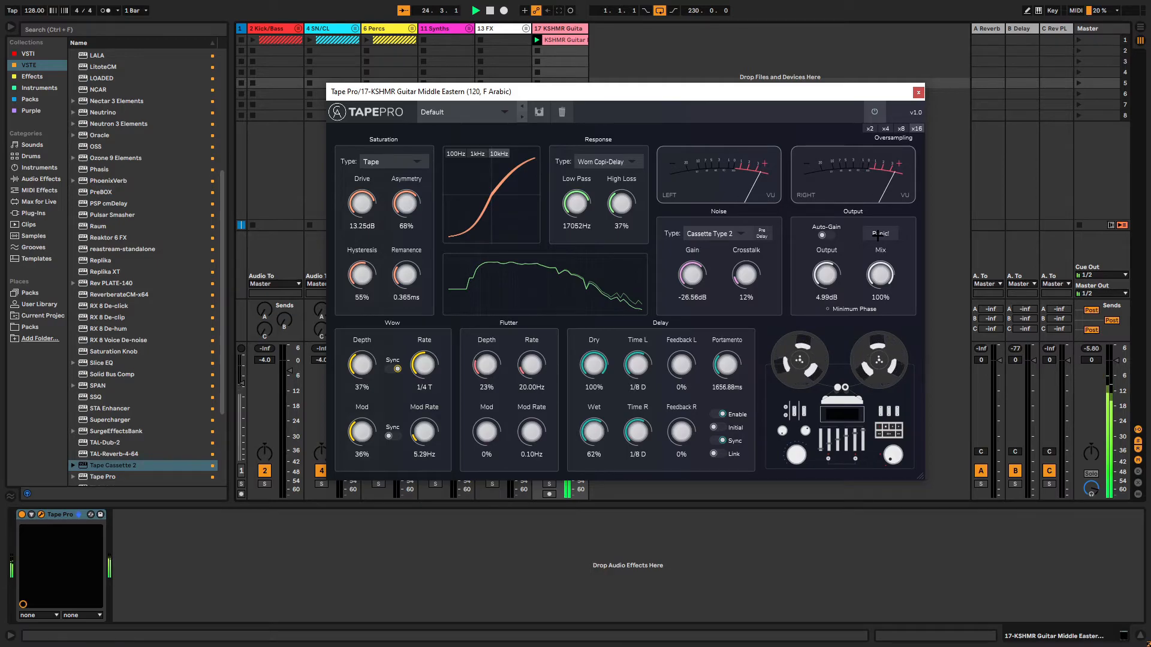
pyautogui.moveTo(669, 374); pyautogui.dragTo(682, 298)
pyautogui.moveTo(686, 430); pyautogui.dragTo(681, 379)
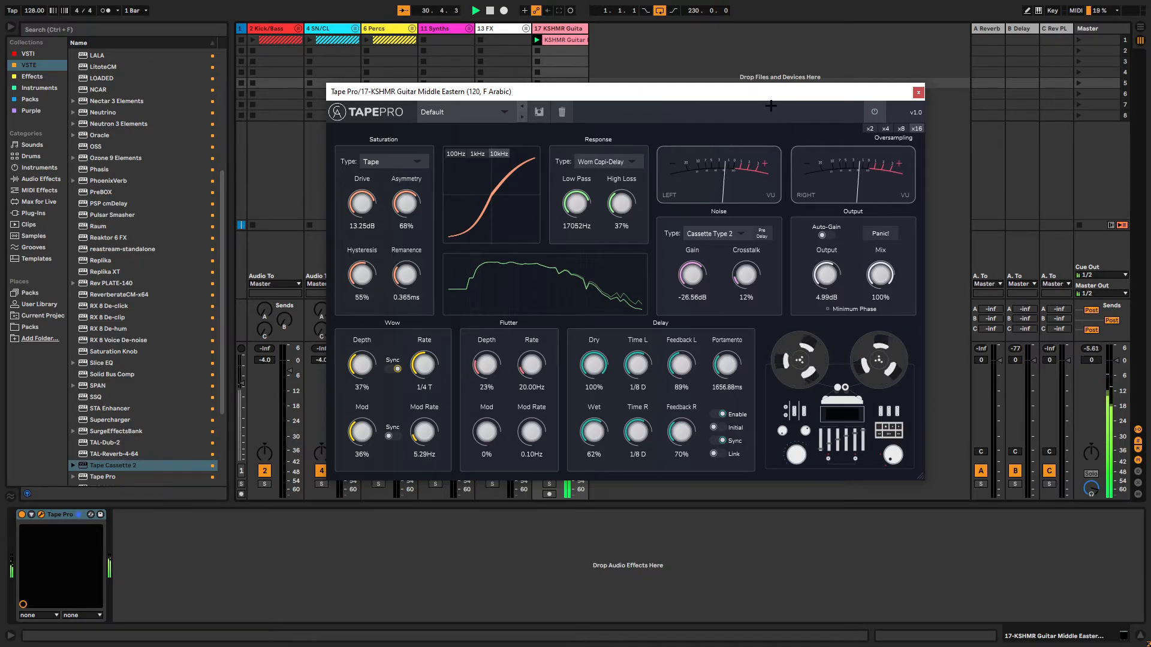
# - Add an Auto Filter after Tape Pro on the guitar track with its low-pass frequency at about 2.42 kHz, and review Tape Pro's settings
pyautogui.click(917, 92)
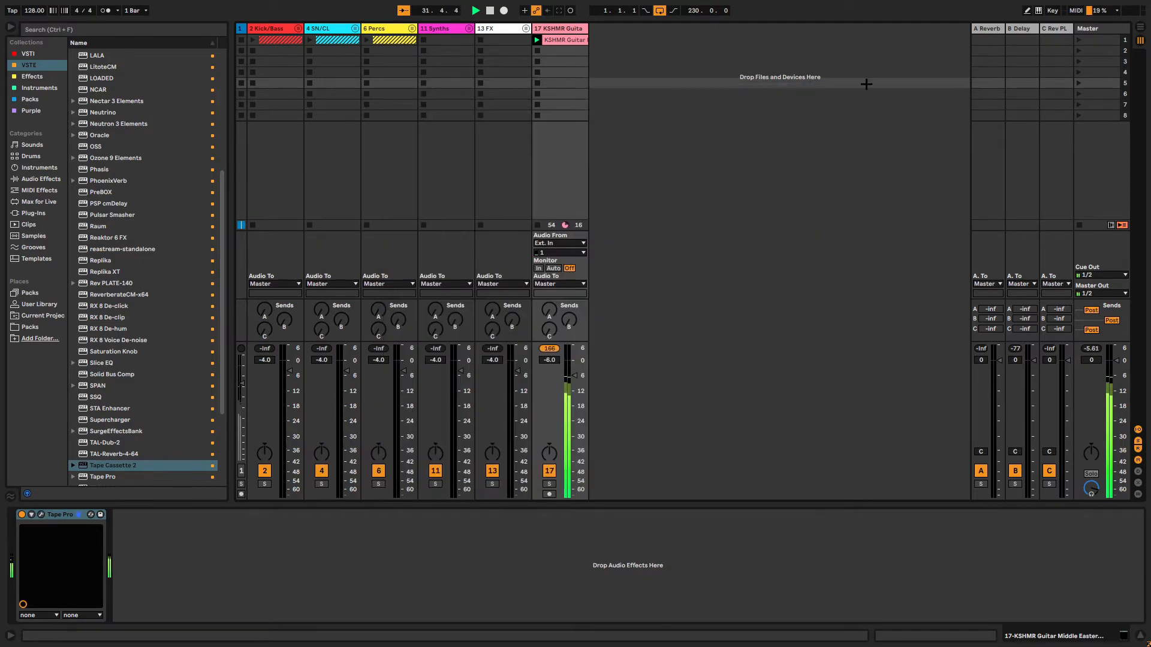
pyautogui.click(41, 179)
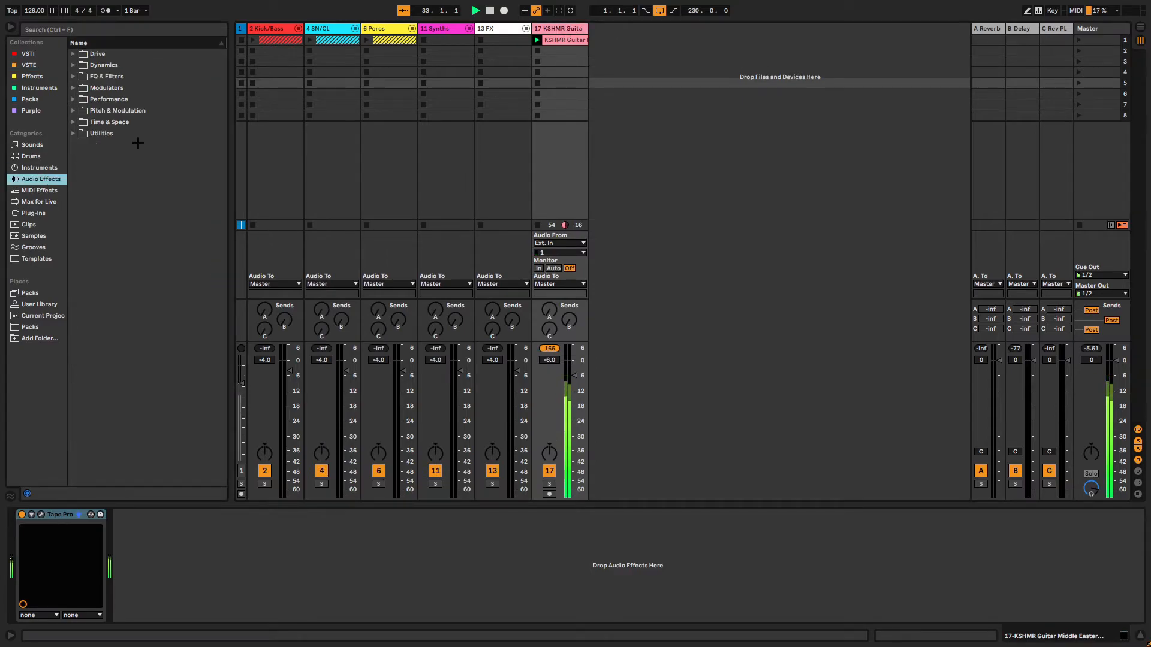
pyautogui.click(79, 77)
pyautogui.click(73, 76)
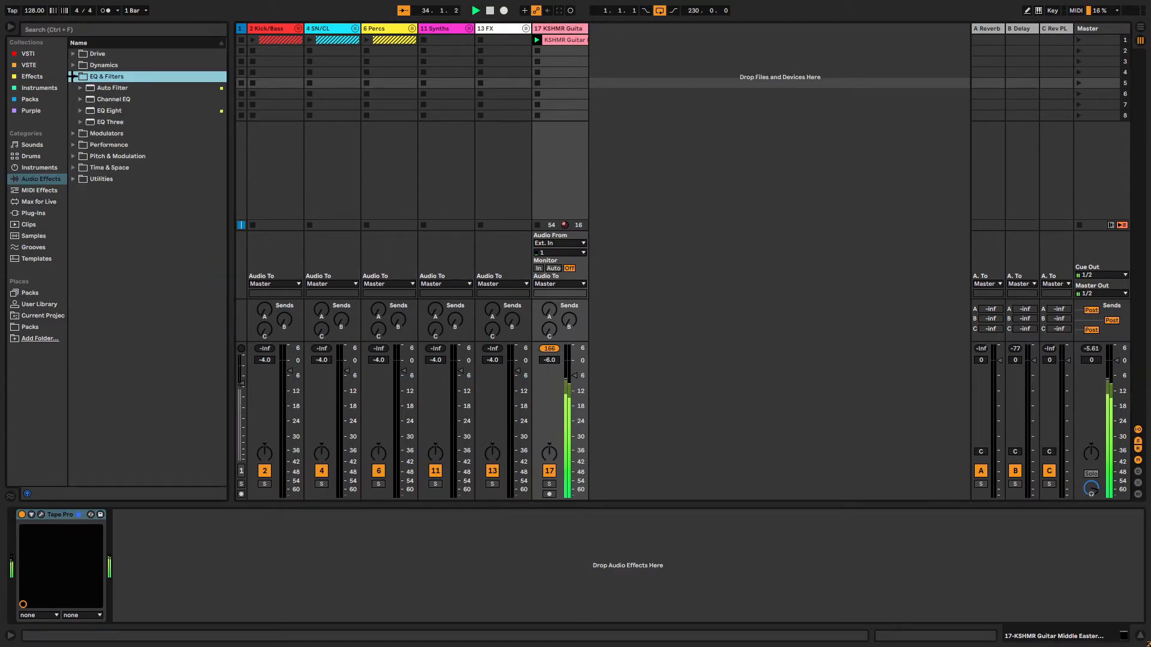
pyautogui.doubleClick(85, 88)
pyautogui.moveTo(300, 536); pyautogui.dragTo(301, 567)
pyautogui.click(41, 514)
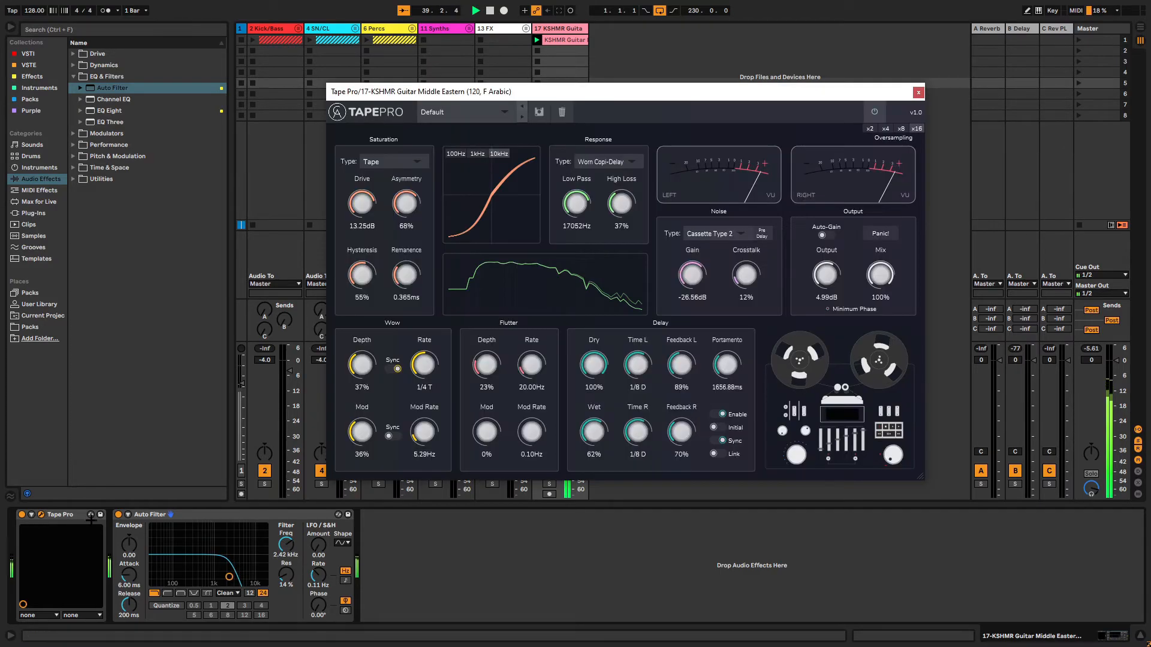
pyautogui.click(918, 92)
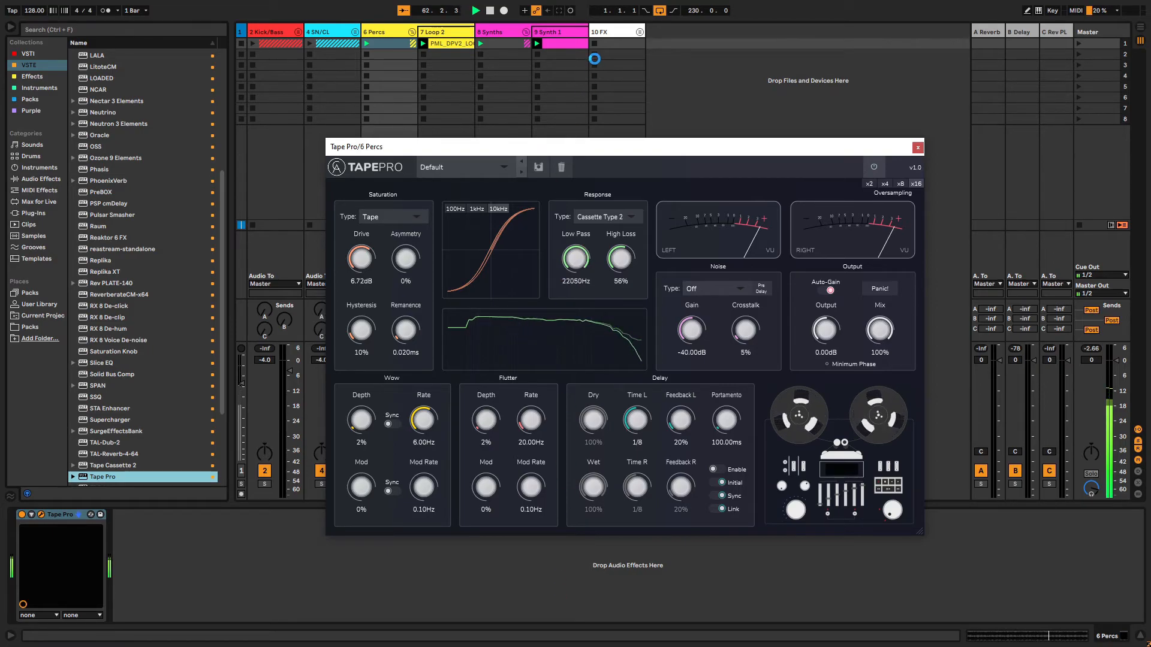
# - On the Percs Tape Pro, set Low Pass to about 18948 Hz, Wow Depth to 15%, Wow Mod to 17% and Flutter Depth to 16%
pyautogui.moveTo(576, 248); pyautogui.dragTo(594, 300)
pyautogui.moveTo(363, 419); pyautogui.dragTo(363, 378)
pyautogui.moveTo(392, 304); pyautogui.dragTo(355, 395)
pyautogui.moveTo(364, 488); pyautogui.dragTo(363, 477)
pyautogui.moveTo(486, 423); pyautogui.dragTo(485, 393)
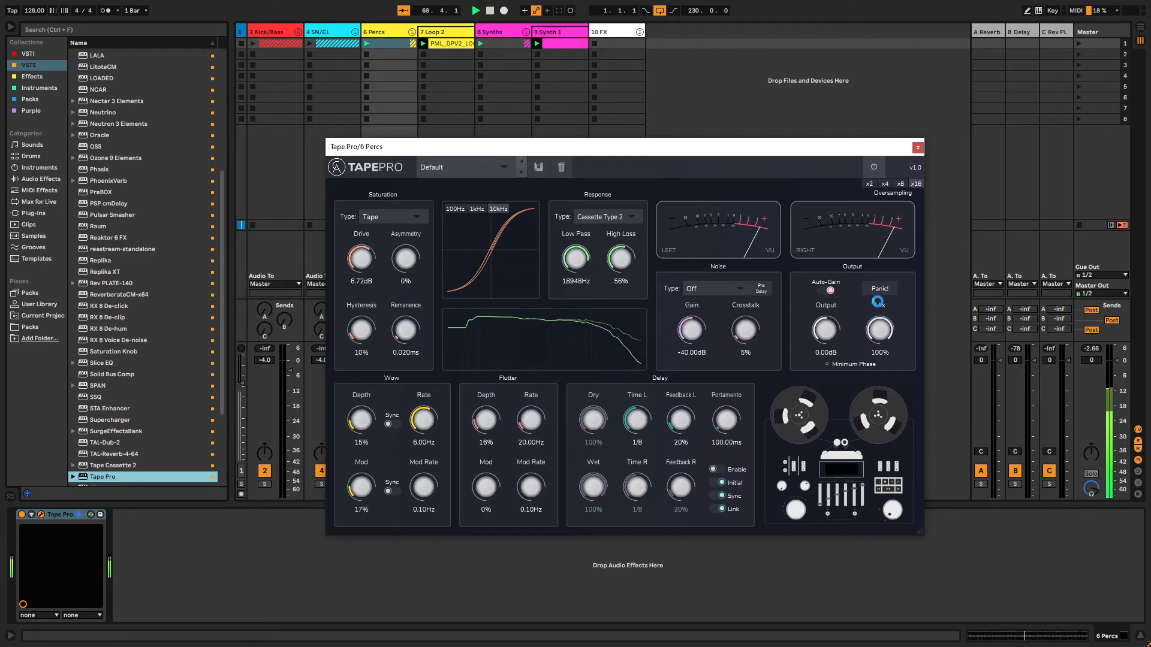
# - Add Cassette Type 2 noise to the percussion at about -26.24 dB Gain and turn Auto-Gain off
pyautogui.moveTo(690, 329)
pyautogui.mouseDown()
pyautogui.moveTo(689, 308)
pyautogui.moveTo(695, 329)
pyautogui.mouseUp()
pyautogui.click(713, 288)
pyautogui.click(707, 321)
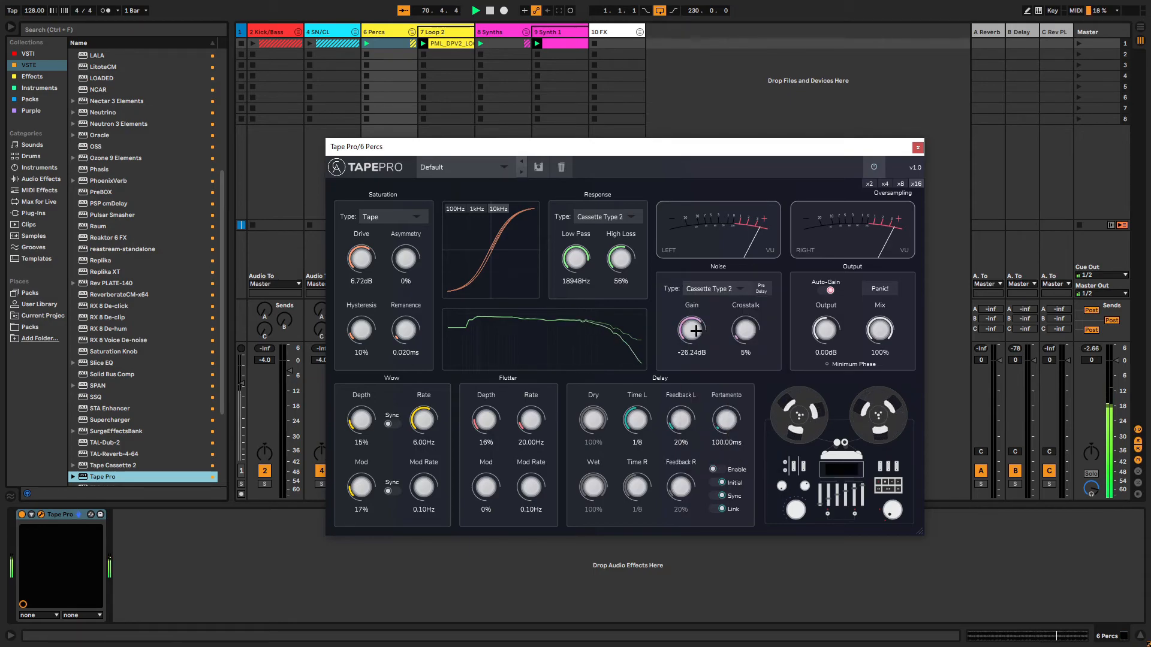
pyautogui.click(829, 289)
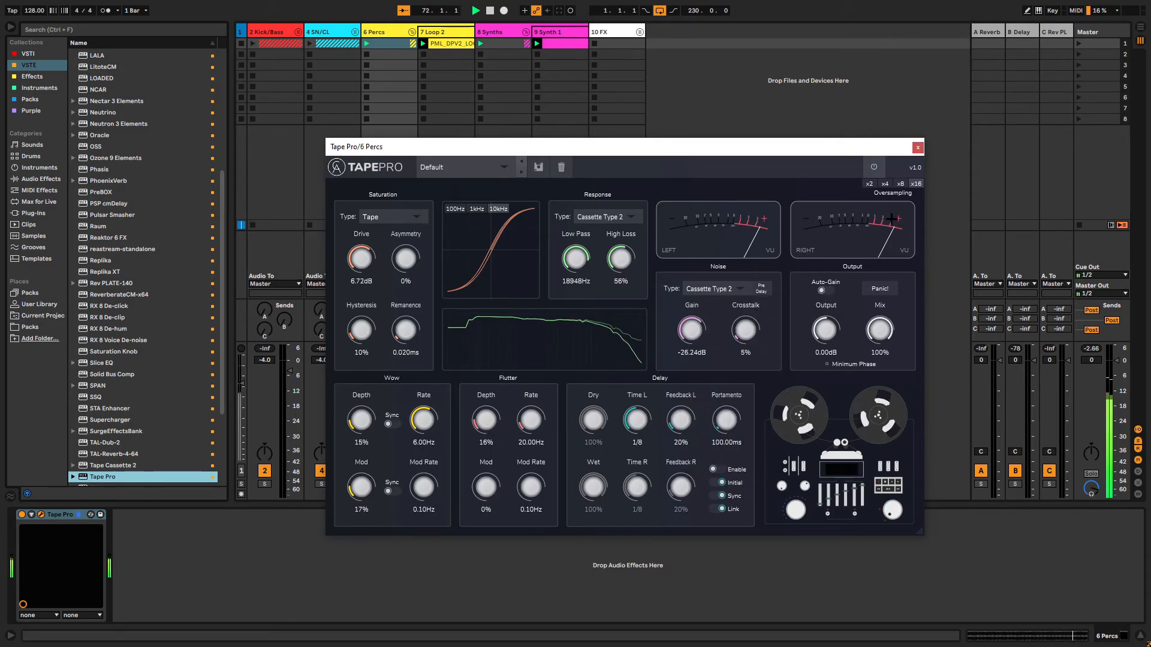
# - Close the Percs plug-in window and activate the 8 Synths track
pyautogui.click(917, 147)
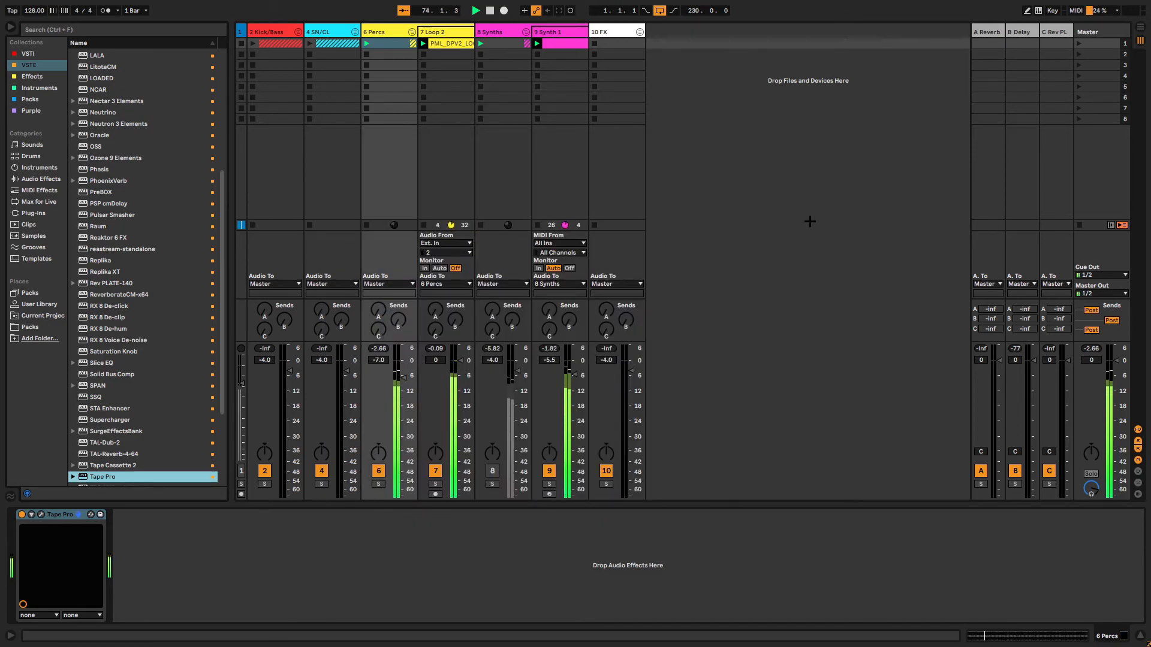
pyautogui.click(492, 471)
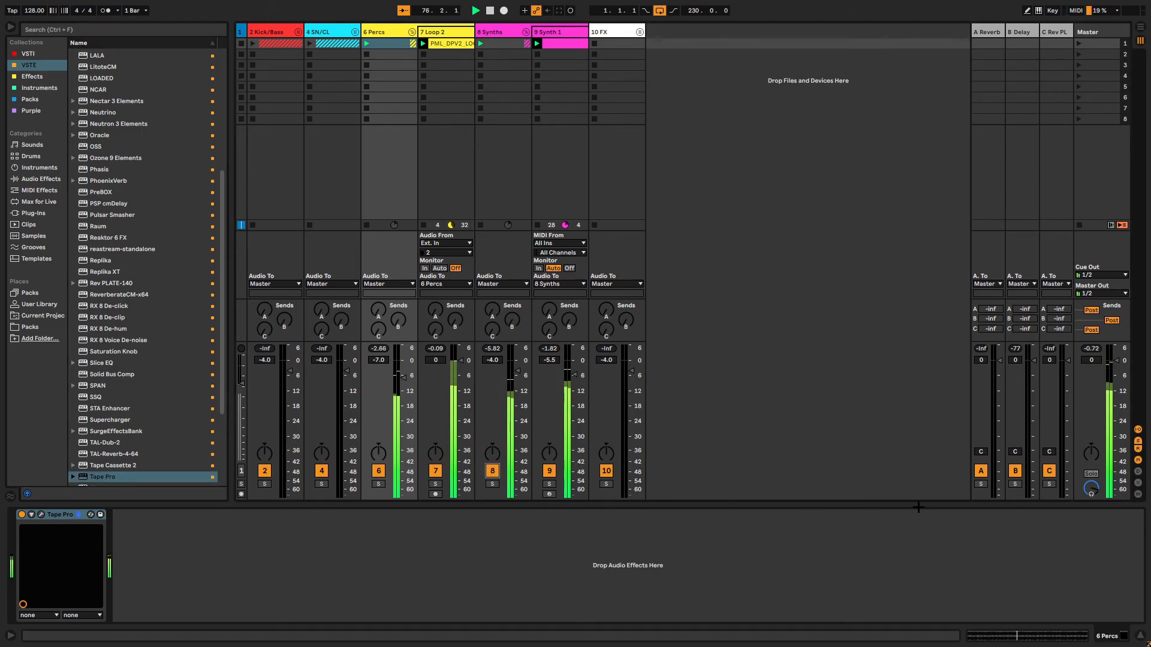